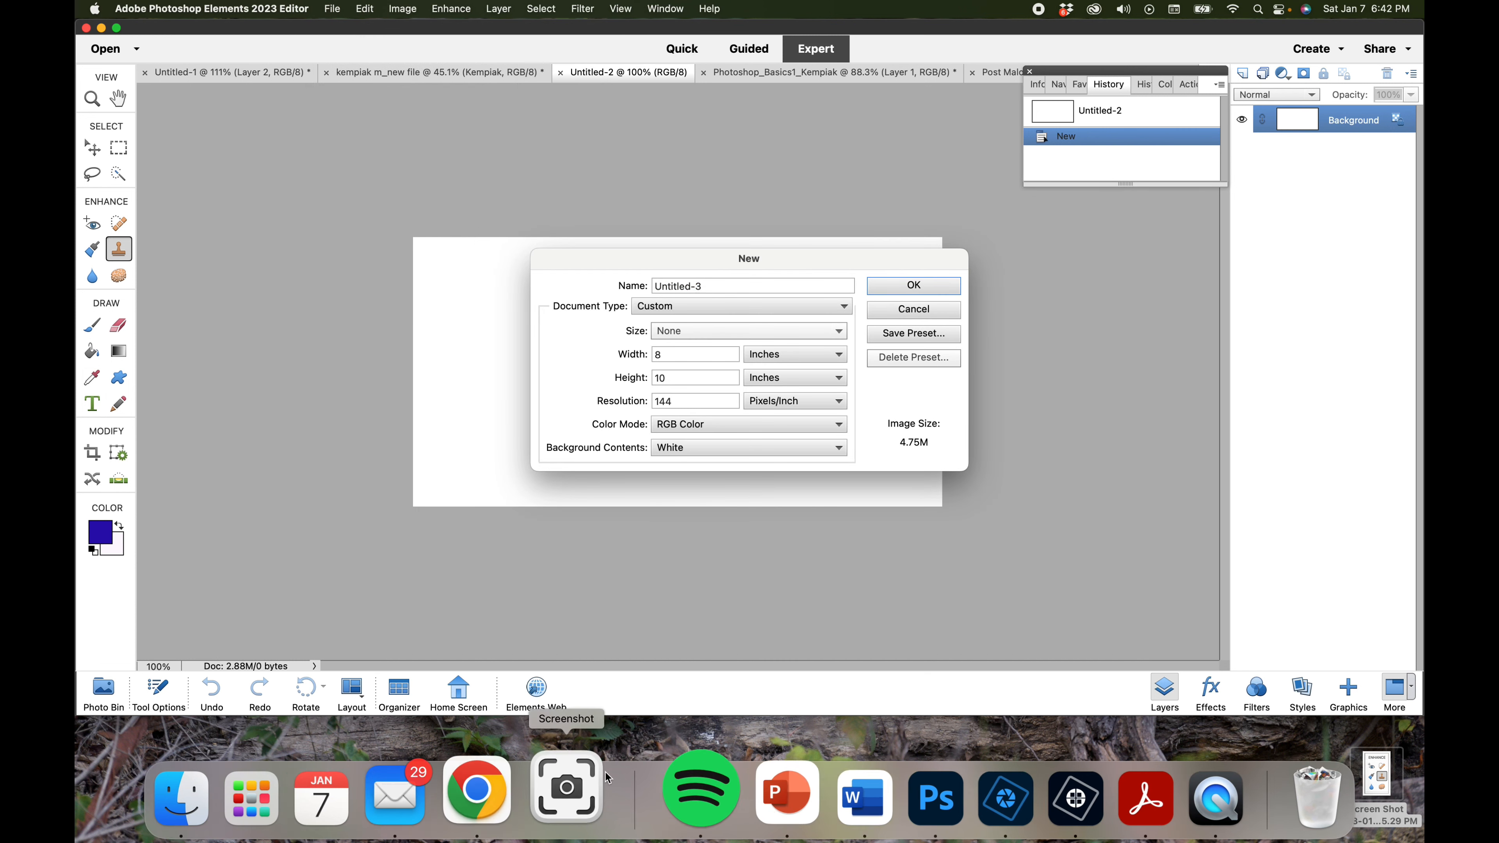
# Step: Check the lesson instructions in the Google Docs browser window, return to Photoshop Elements and name the new document Photoshop_basics1_ followed by the last name
pyautogui.click(505, 782)
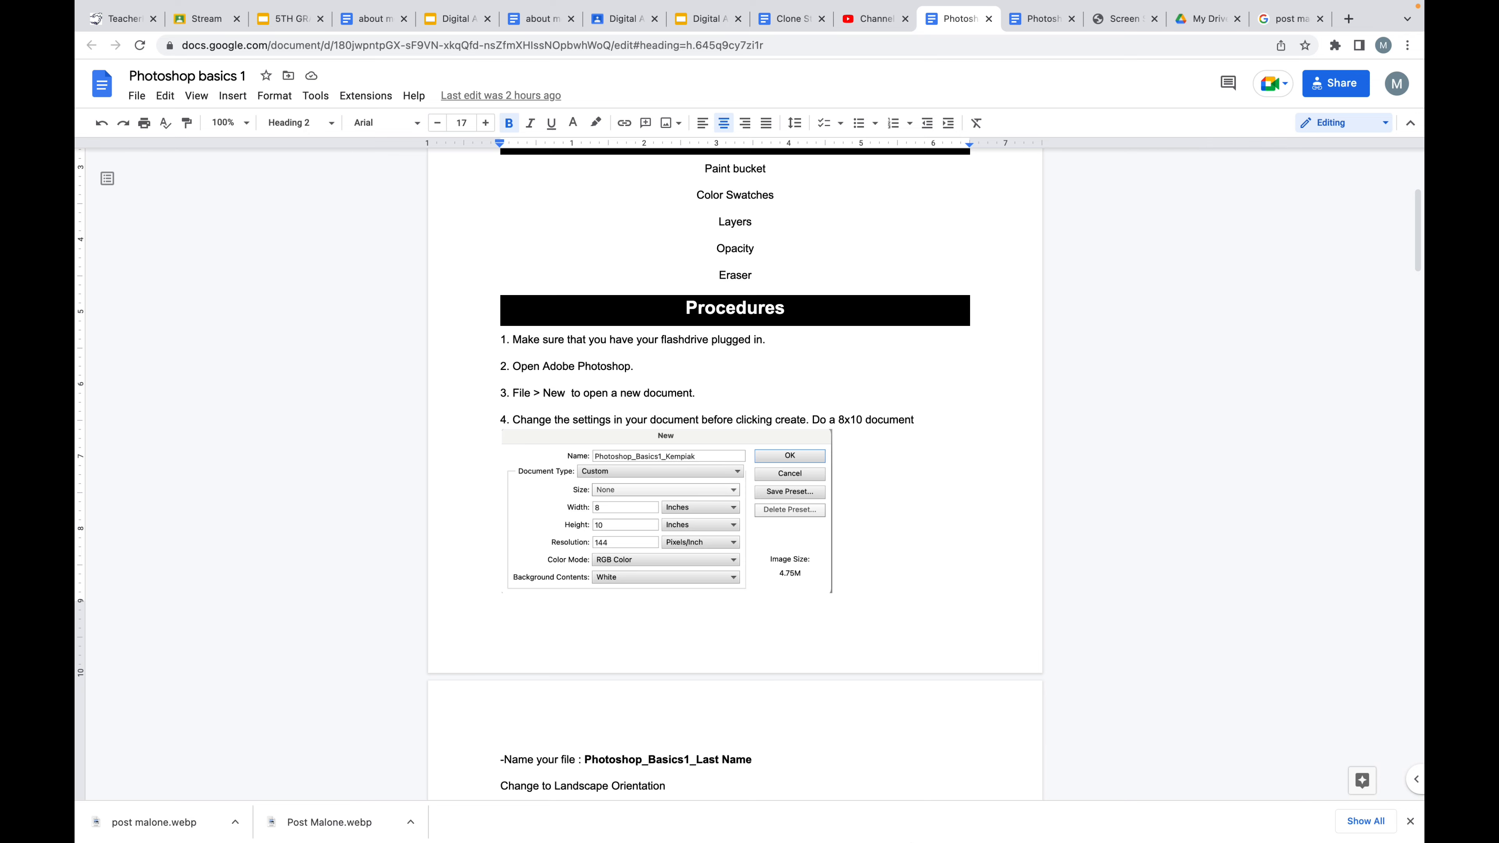
pyautogui.click(962, 795)
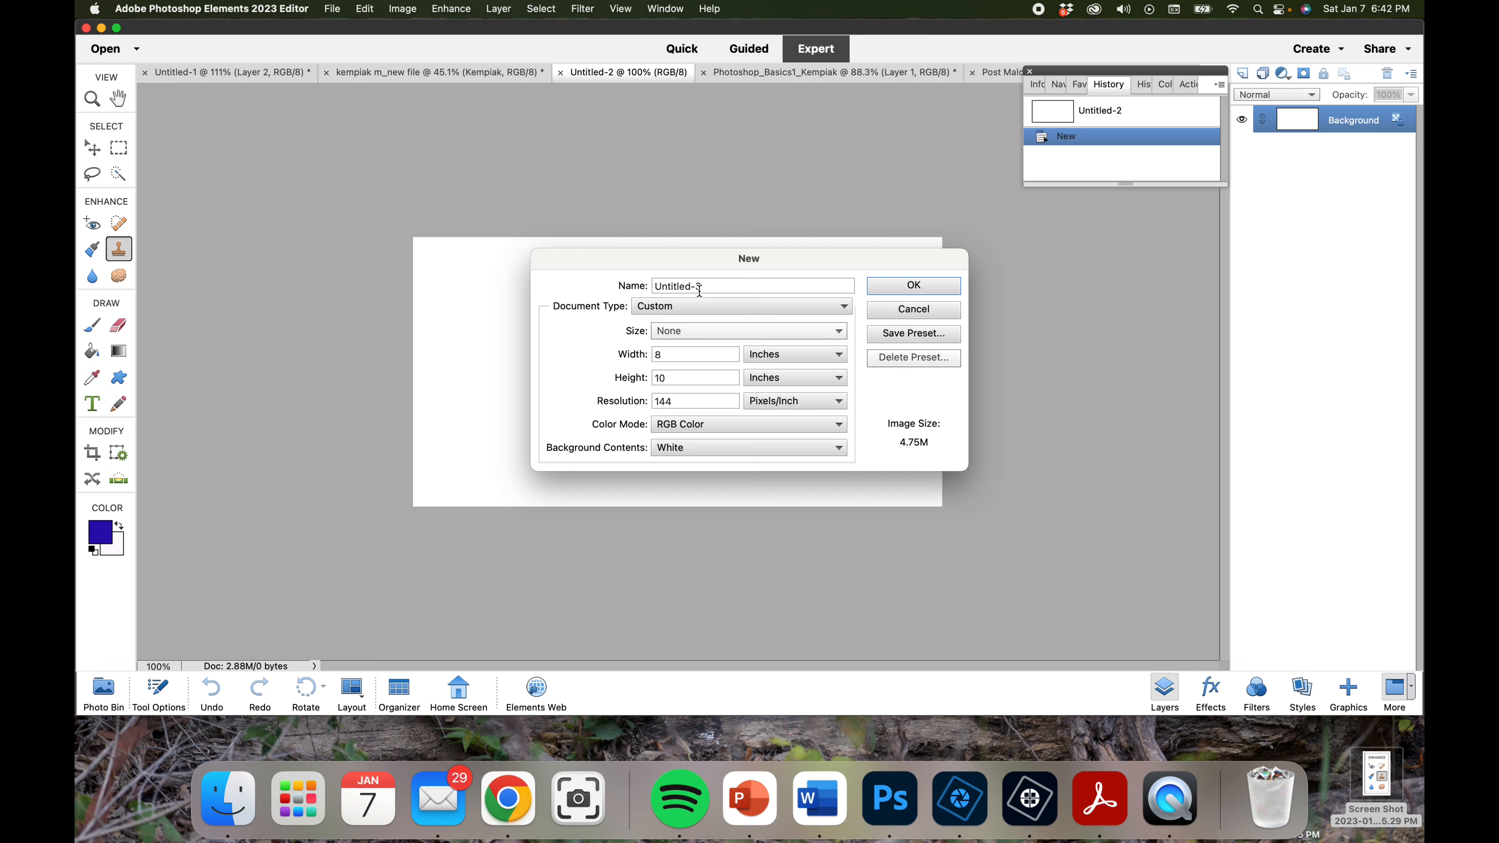
pyautogui.click(700, 287)
pyautogui.press('BackSpace')
pyautogui.press('BackSpace')
pyautogui.press('BackSpace')
pyautogui.press('BackSpace')
pyautogui.press('BackSpace')
pyautogui.press('BackSpace')
pyautogui.press('BackSpace')
pyautogui.press('BackSpace')
pyautogui.press('BackSpace')
pyautogui.press('Delete')
pyautogui.write('Photoshop_basics1_kempiak')
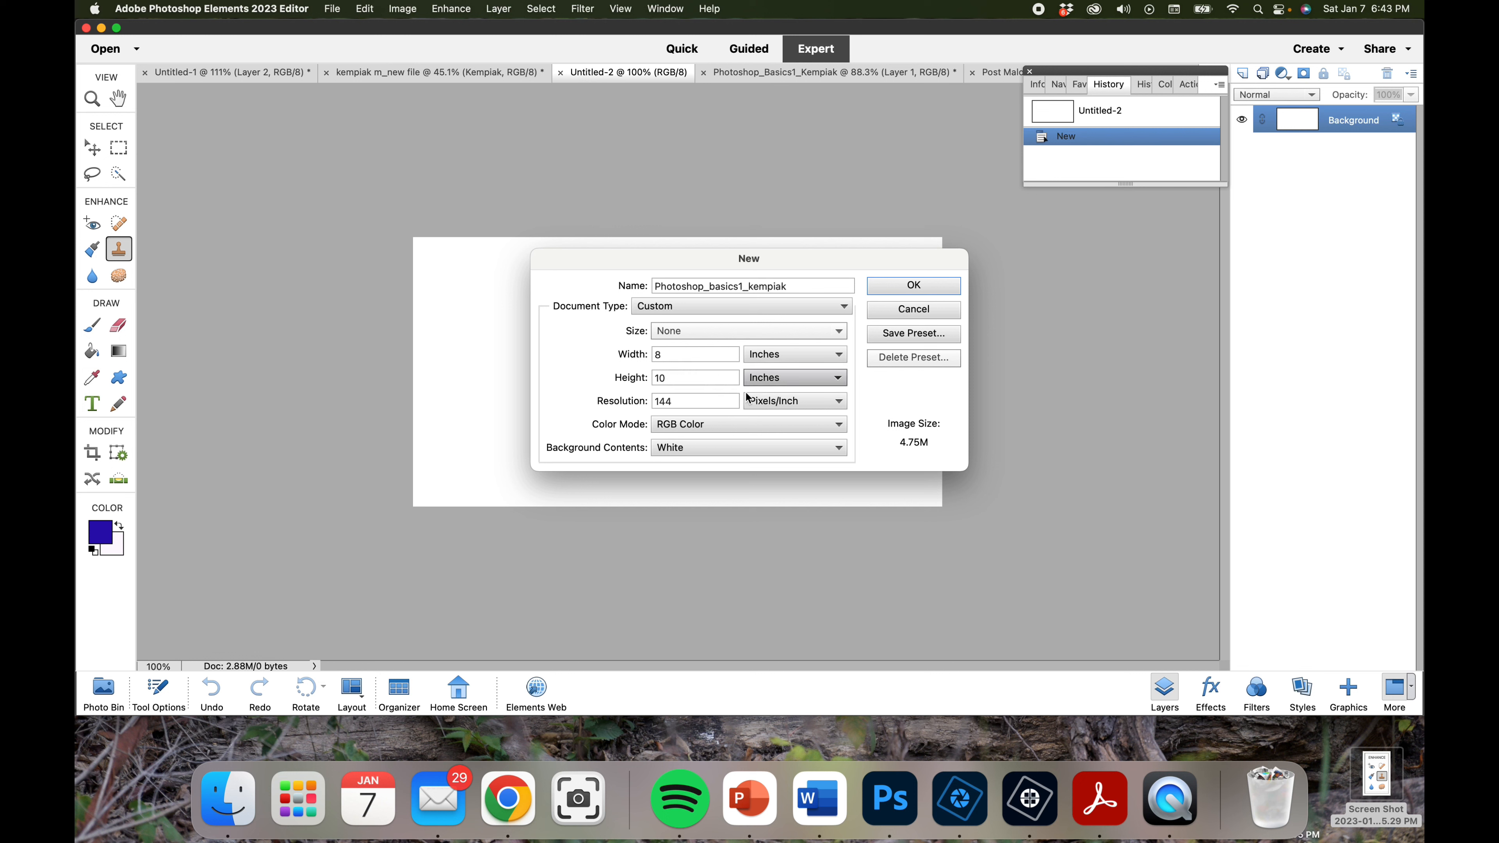
# Step: Set the resolution to 300 pixels/inch and create the 8 x 10 inch document
pyautogui.doubleClick(678, 401)
pyautogui.write('300')
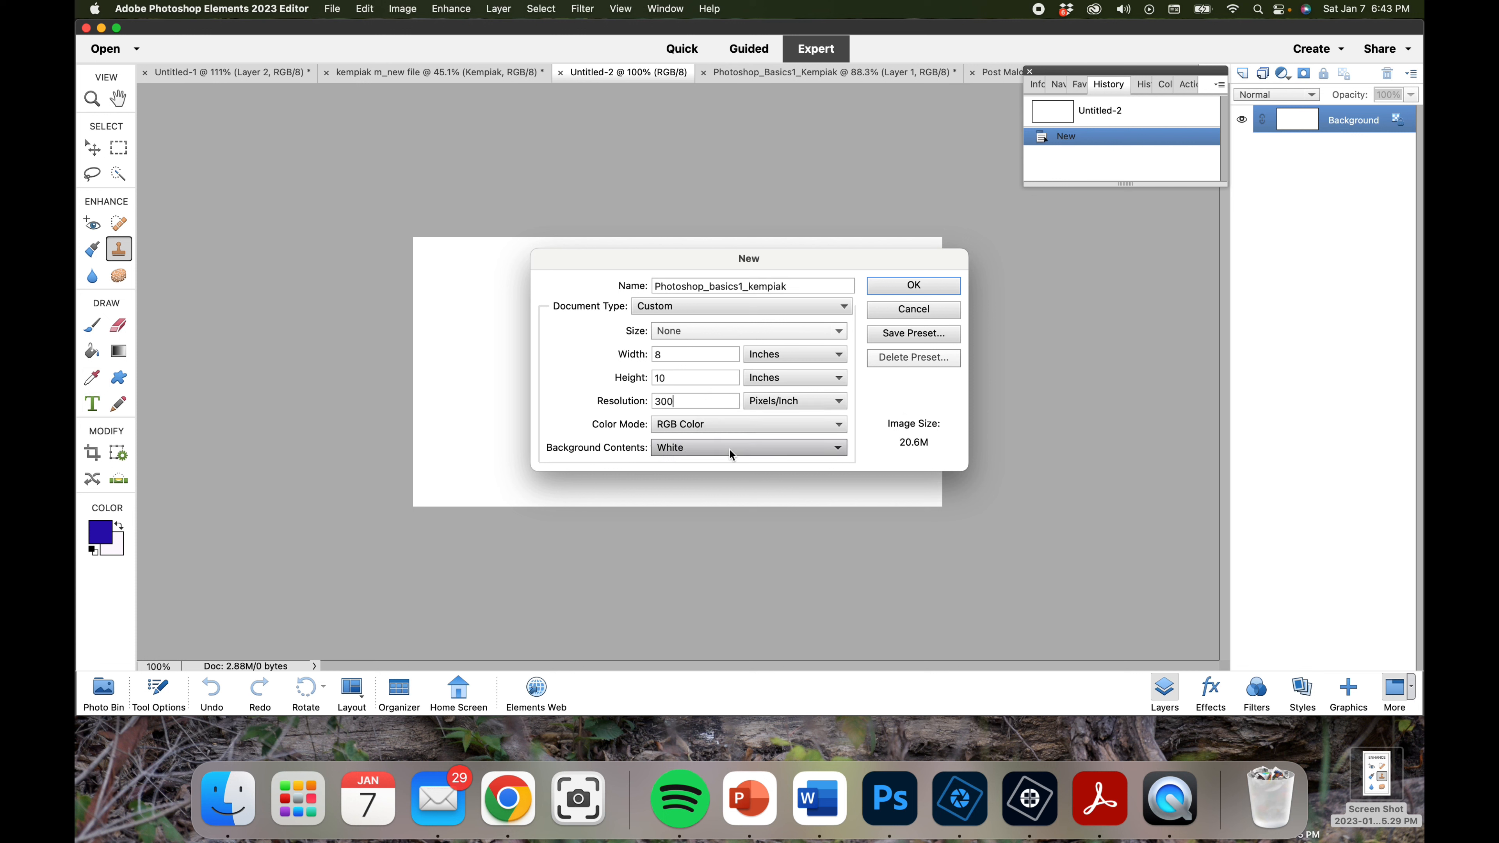
pyautogui.click(933, 287)
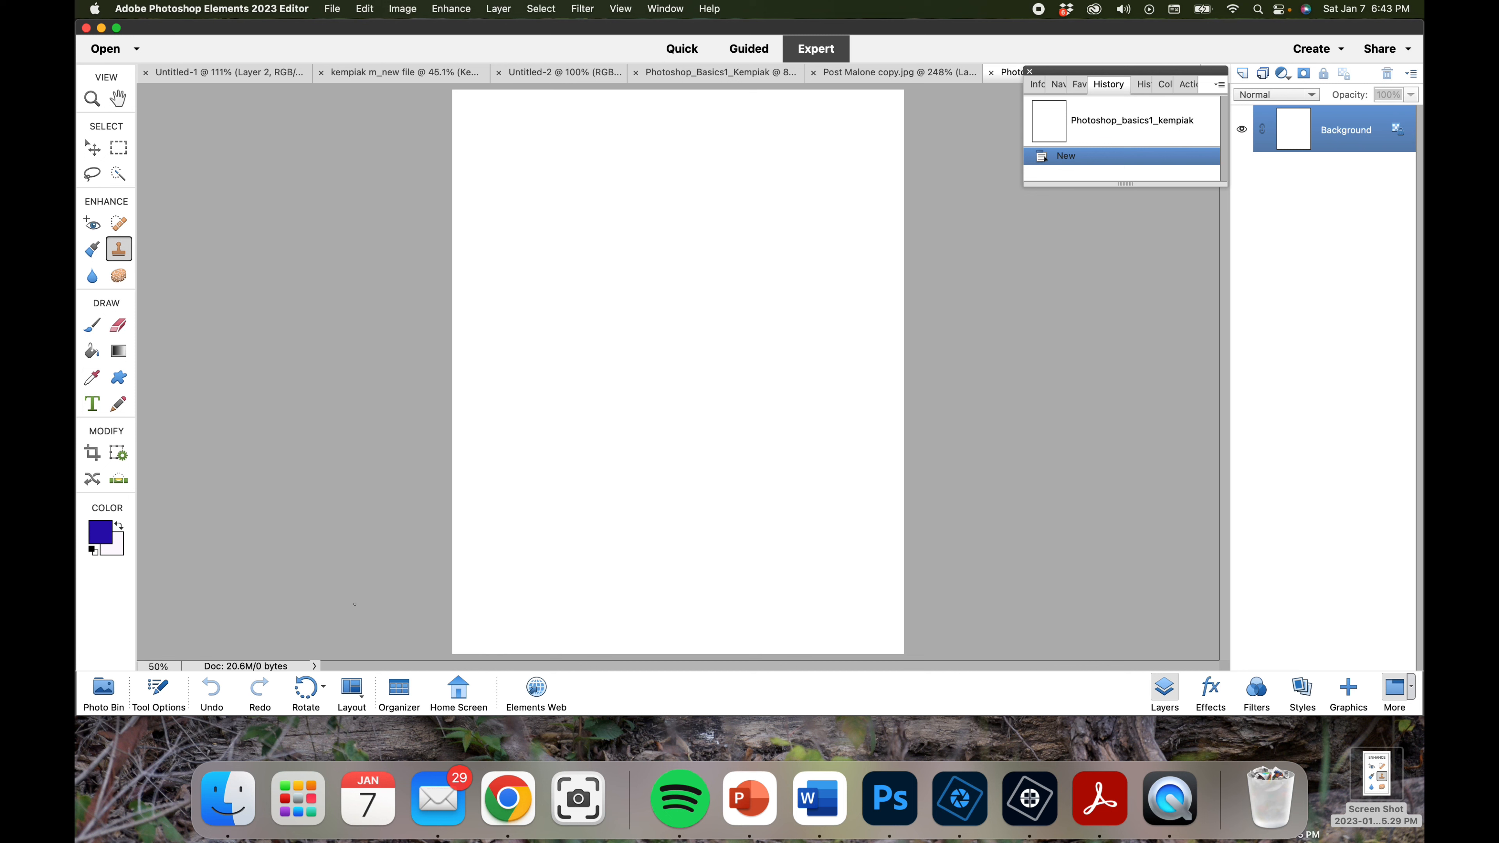
# Step: Rotate the blank canvas to landscape orientation
pyautogui.click(306, 688)
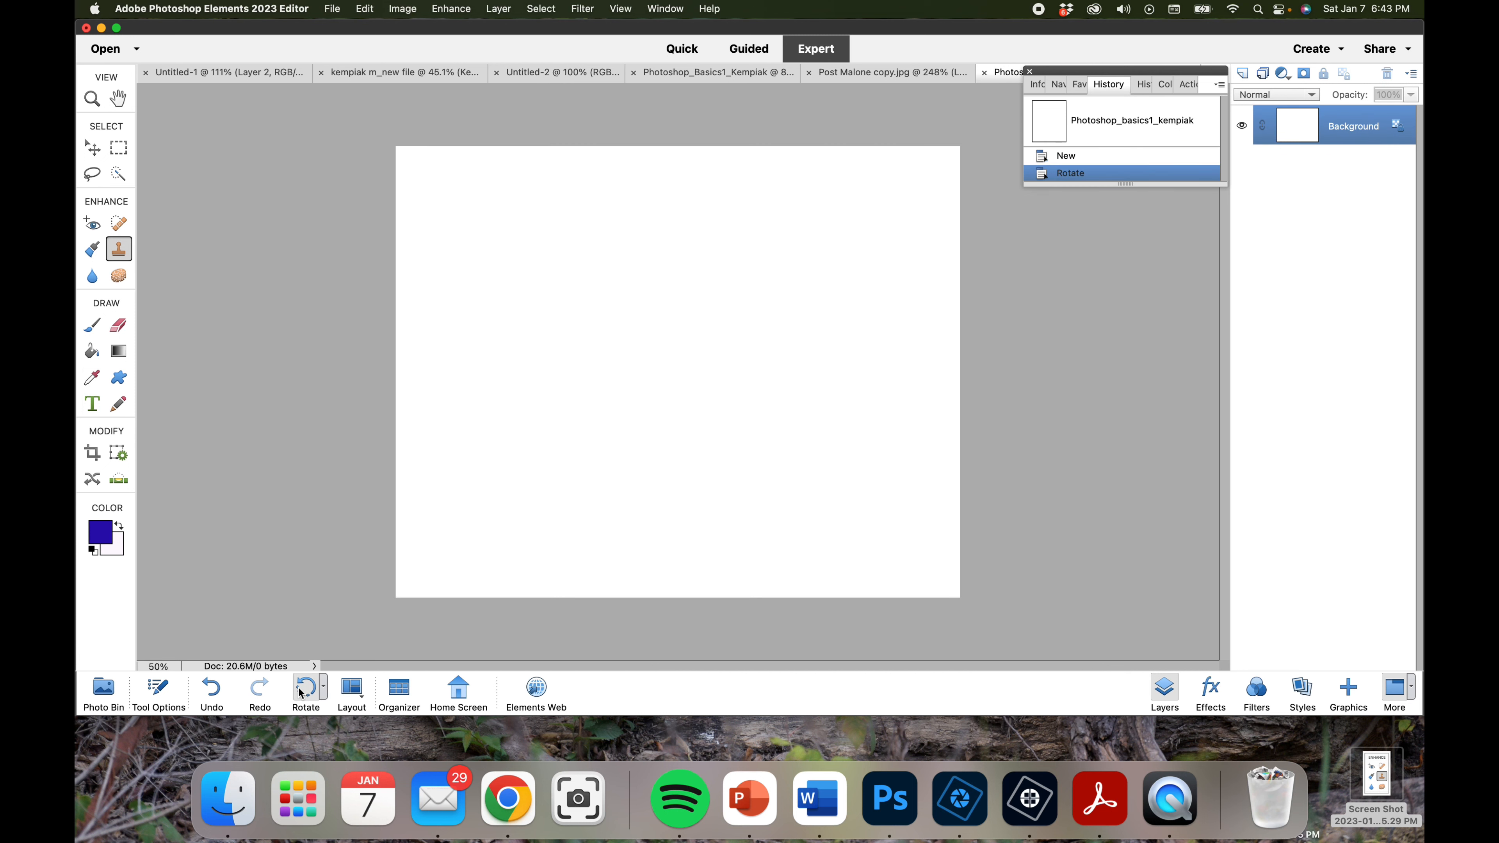
pyautogui.scroll(6, 477, 310)
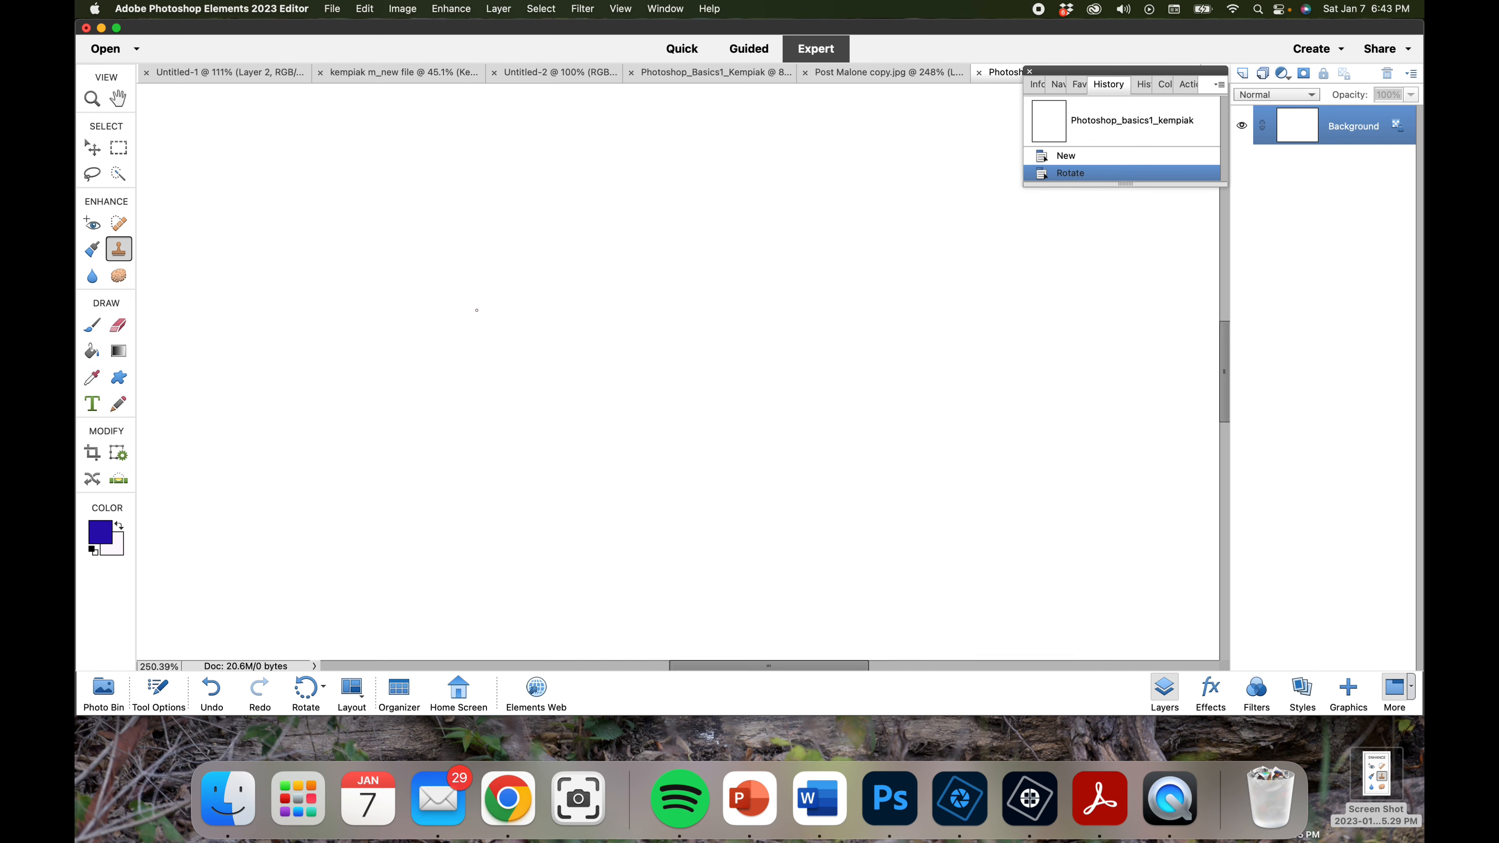
pyautogui.scroll(-8, 477, 311)
pyautogui.scroll(5, 716, 383)
pyautogui.scroll(-2, 716, 384)
pyautogui.scroll(-3, 717, 383)
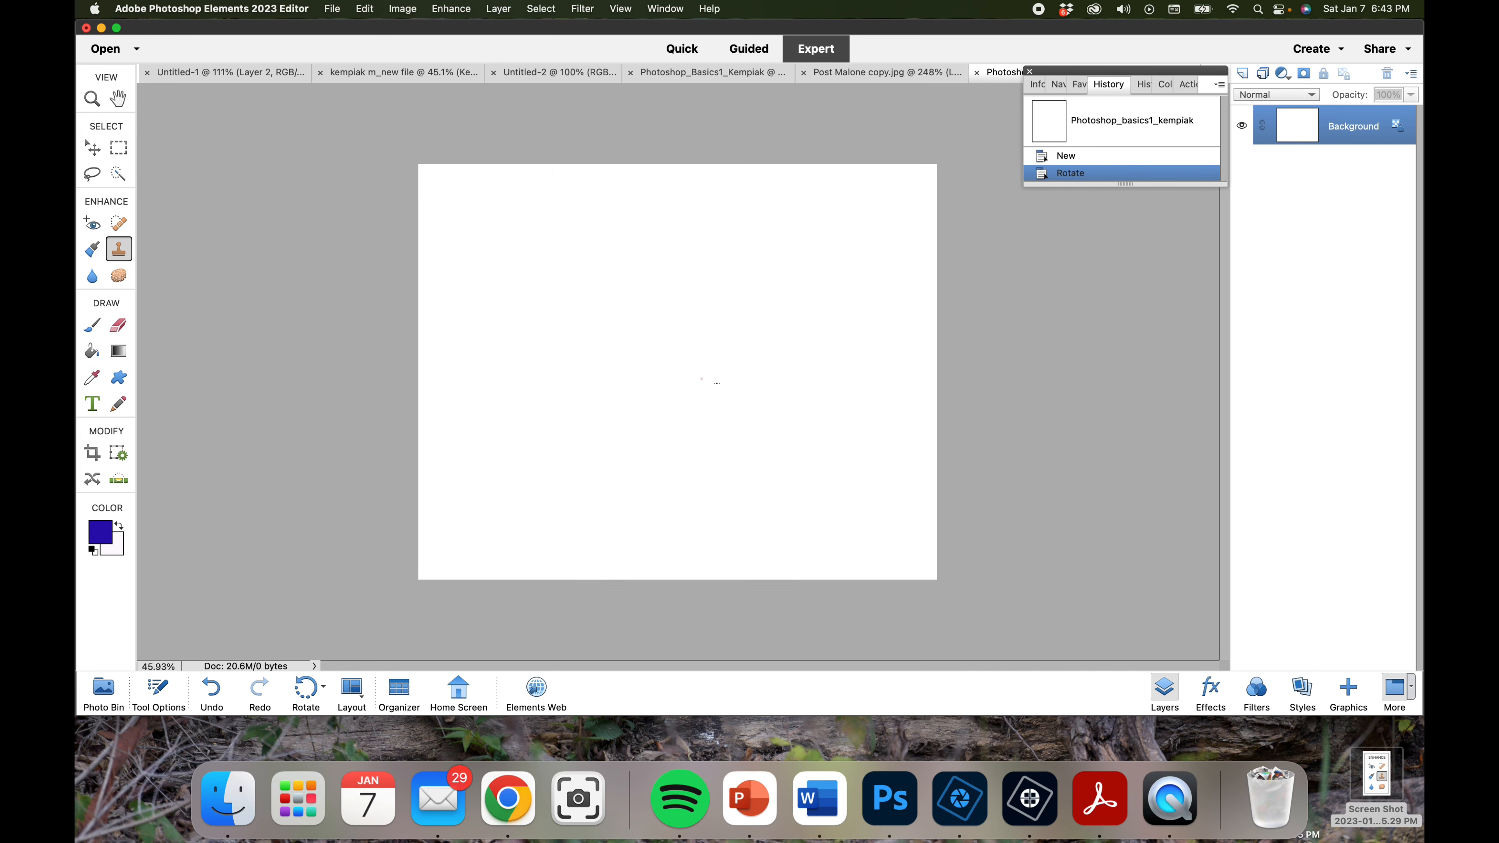
pyautogui.scroll(3, 717, 383)
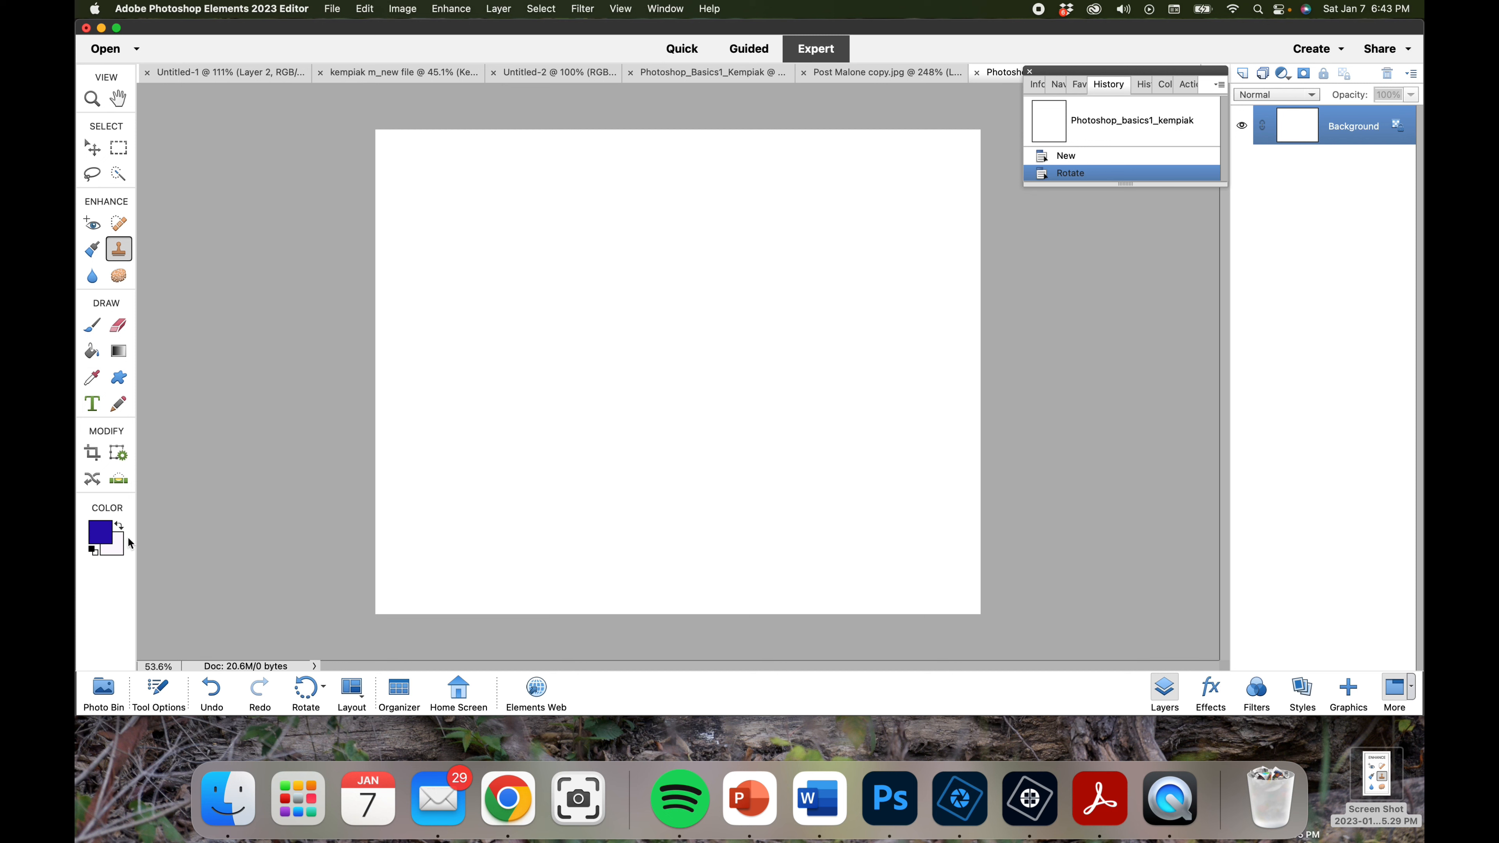
# Step: Choose a bright, saturated blue as the foreground color and fill the Background layer with the Paint Bucket
pyautogui.click(99, 532)
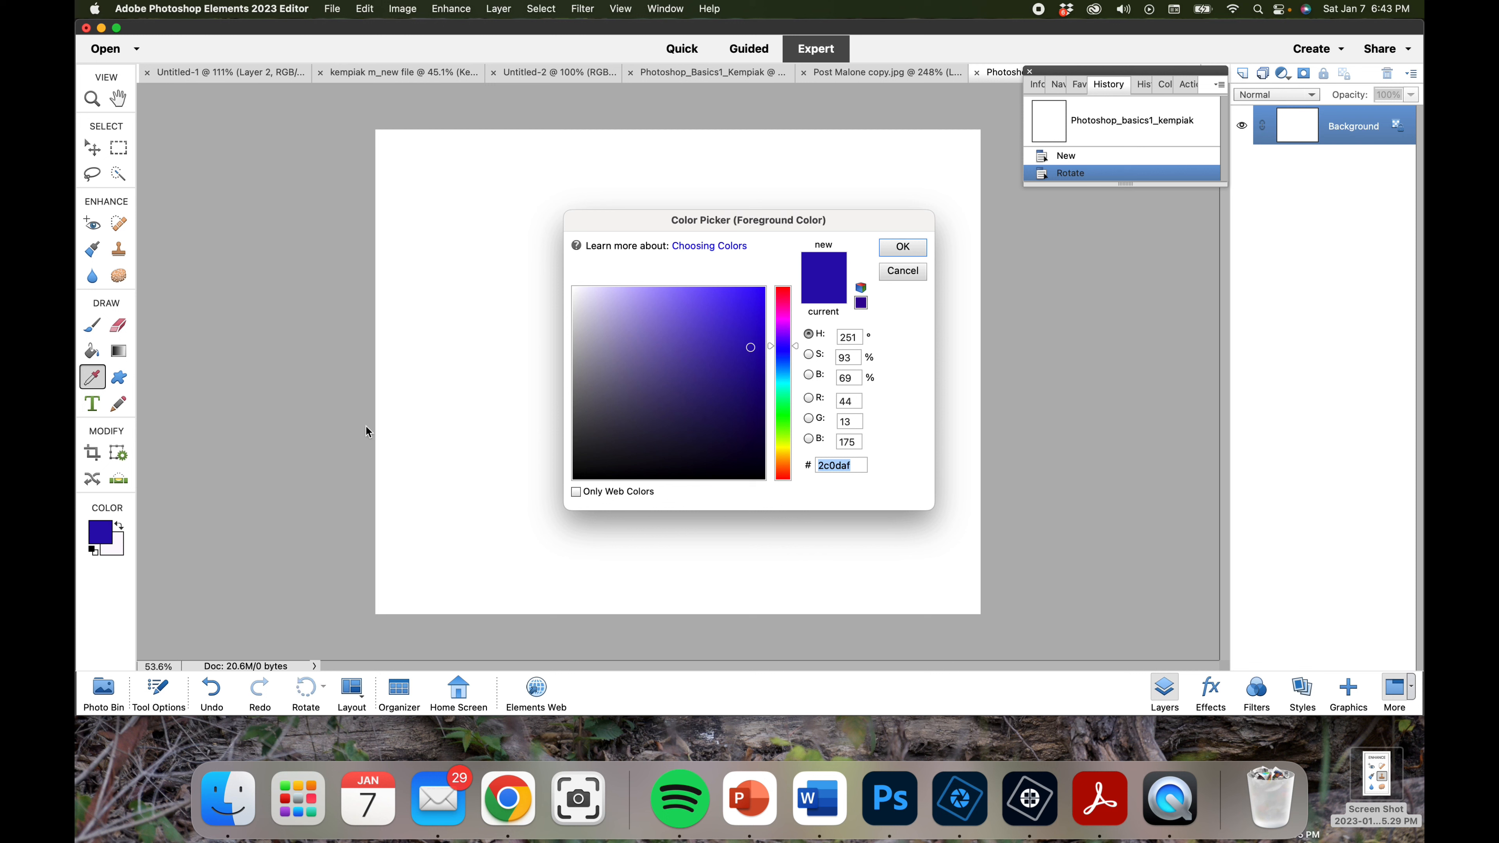
pyautogui.click(783, 322)
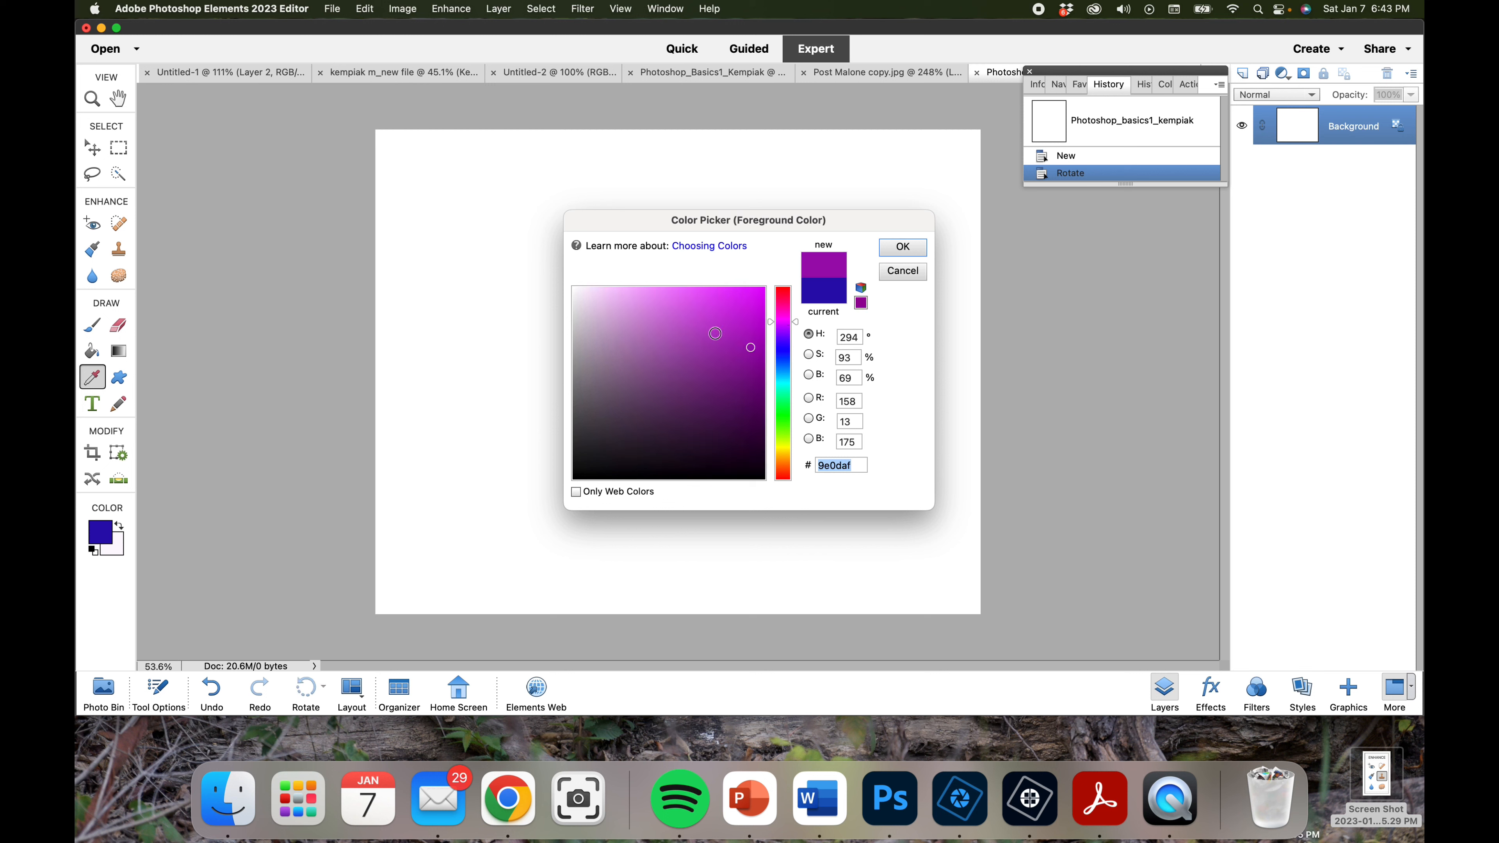
pyautogui.click(783, 344)
pyautogui.click(761, 317)
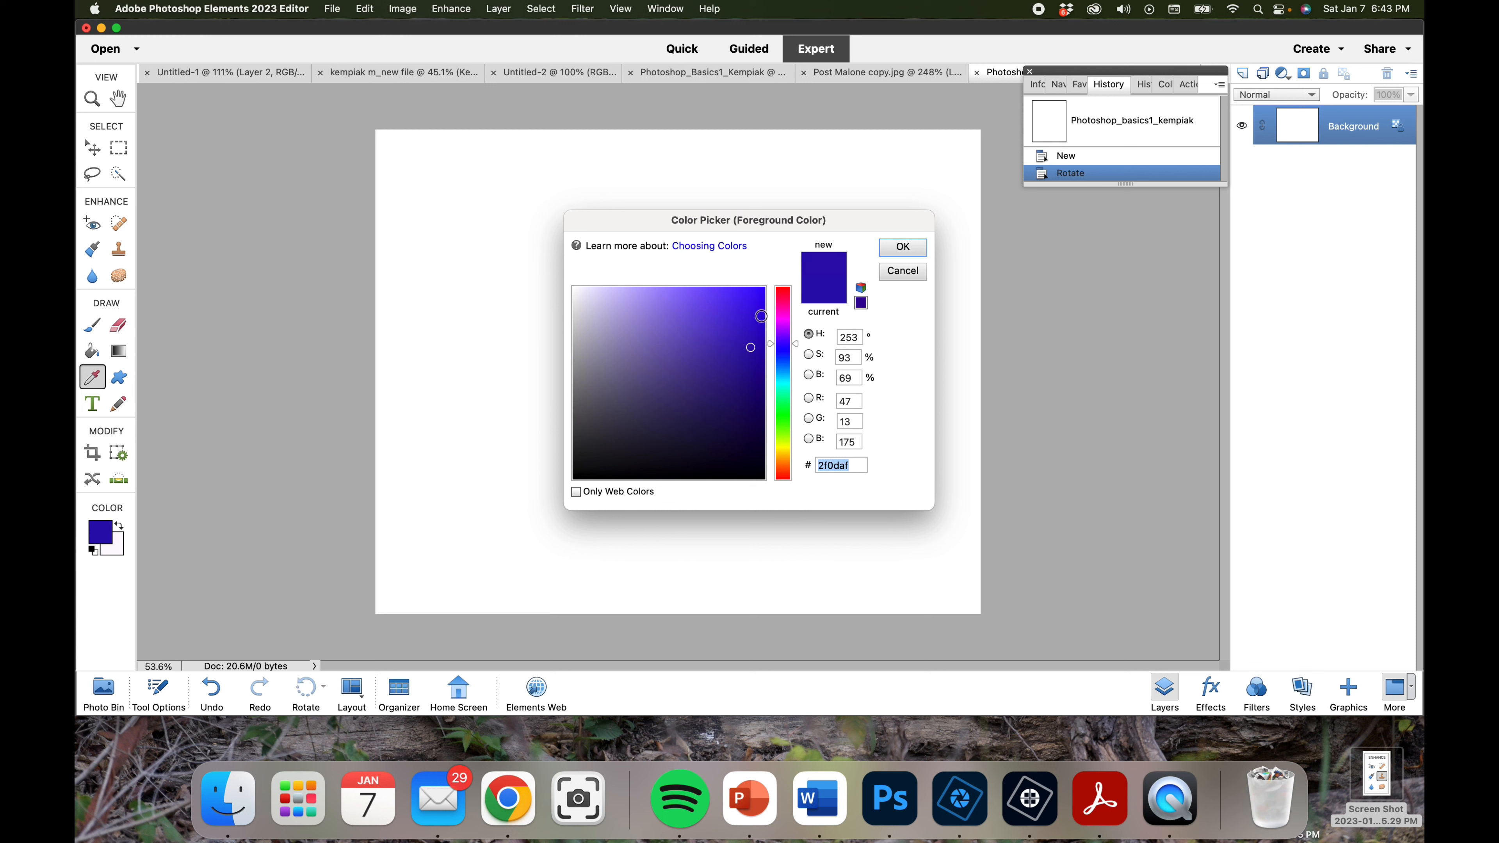
pyautogui.click(903, 247)
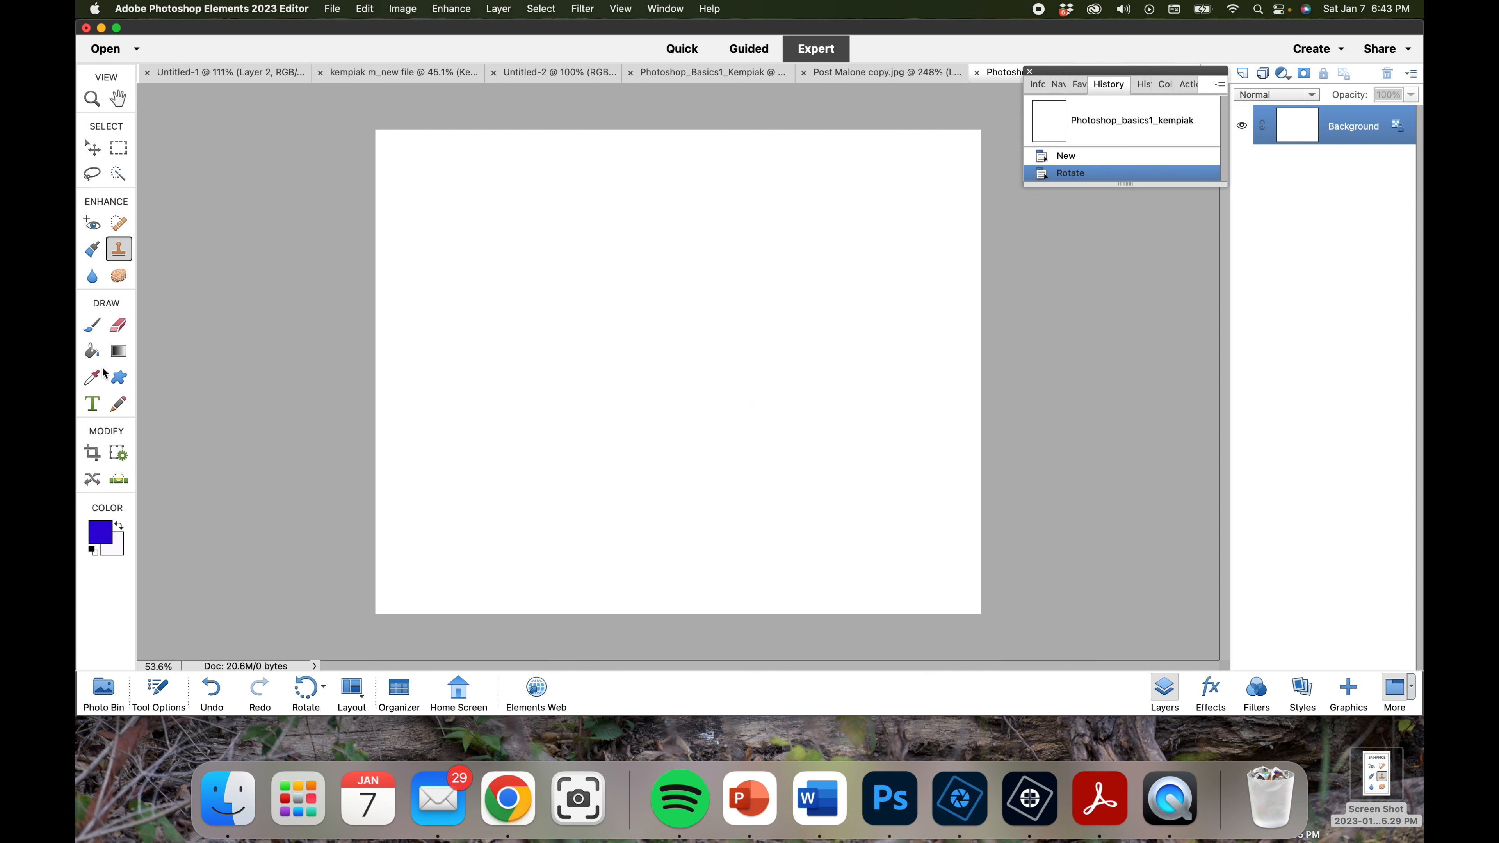
pyautogui.click(92, 353)
pyautogui.click(576, 291)
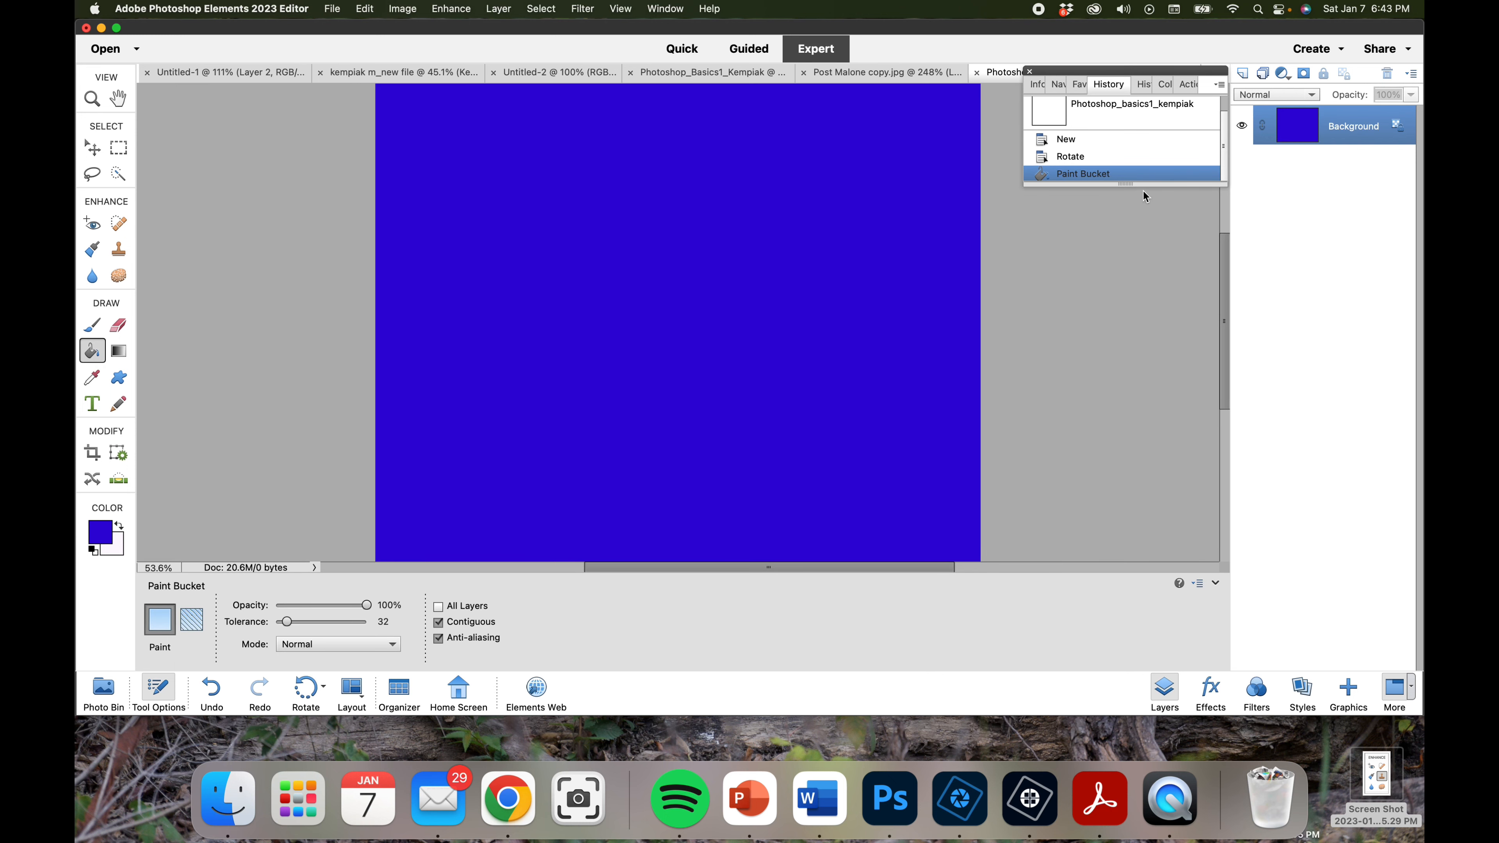
# Step: Add a new layer above the Background and fill it with yellow #edef2e using the Paint Bucket
pyautogui.click(1243, 75)
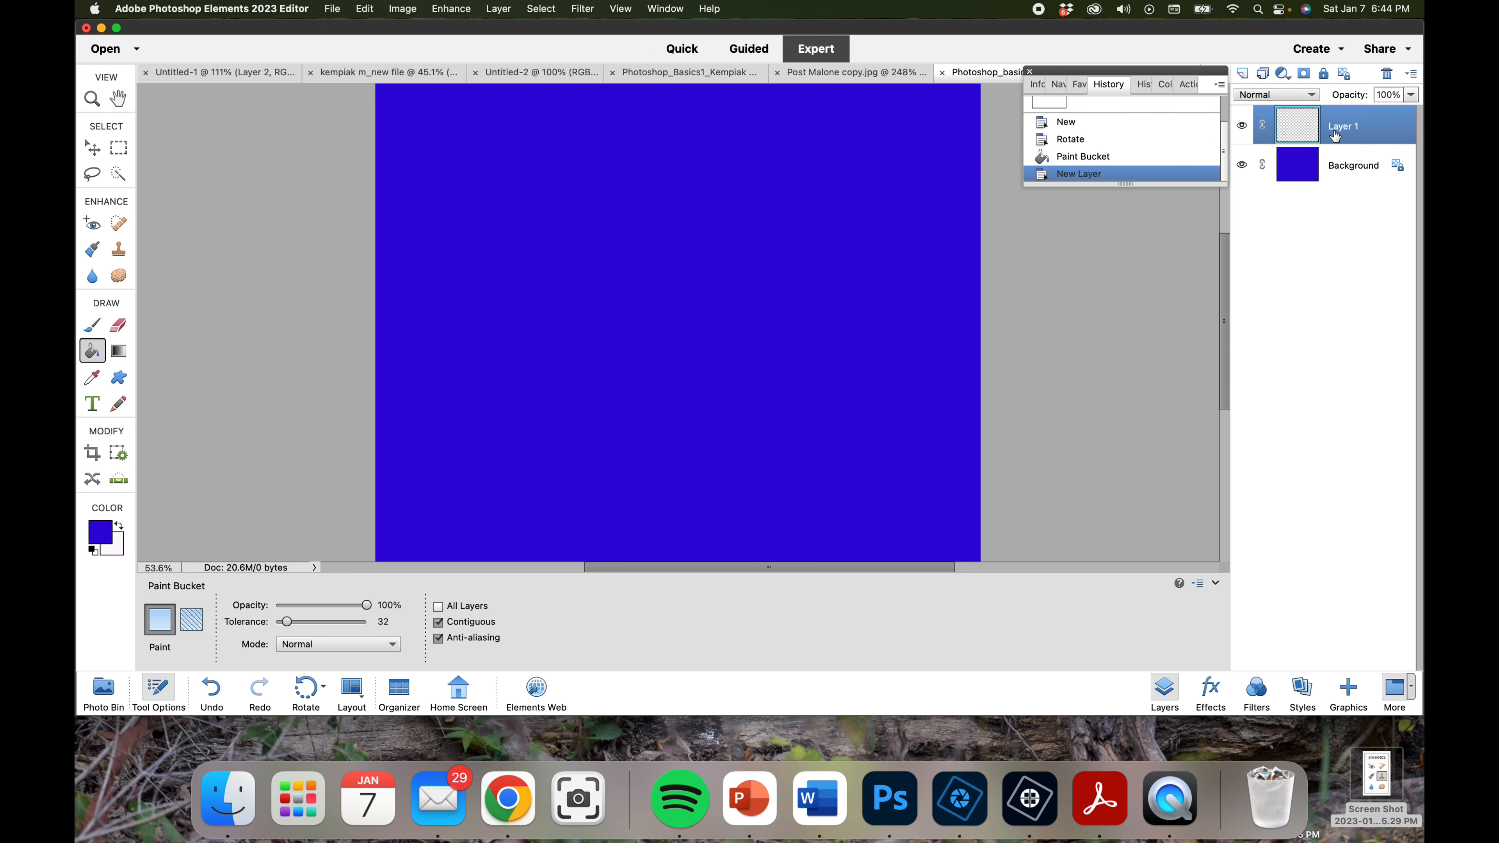
pyautogui.click(100, 531)
pyautogui.click(700, 331)
pyautogui.click(898, 250)
pyautogui.click(100, 535)
pyautogui.click(782, 448)
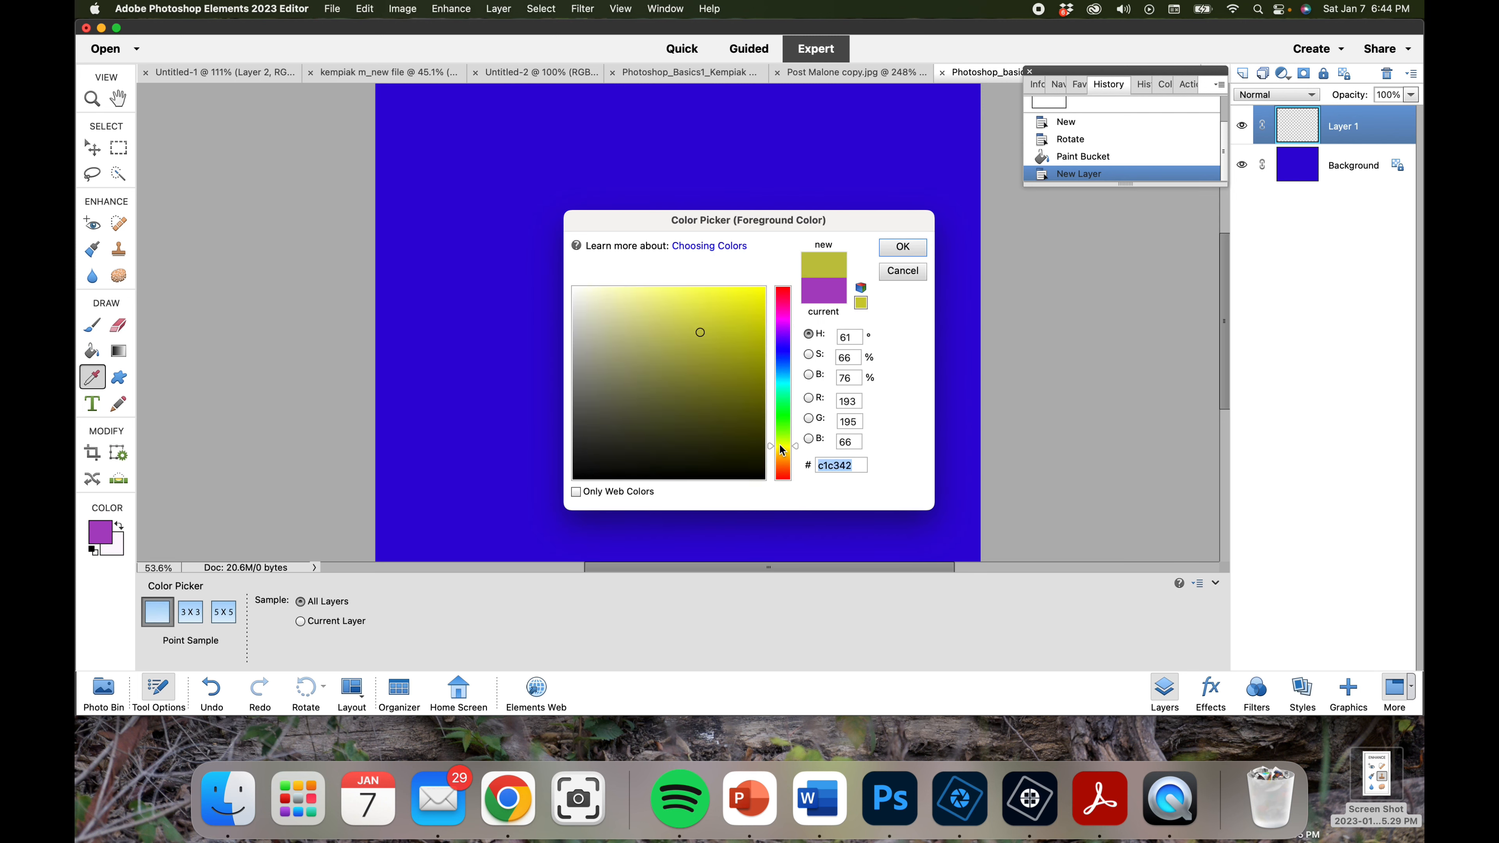
pyautogui.click(742, 336)
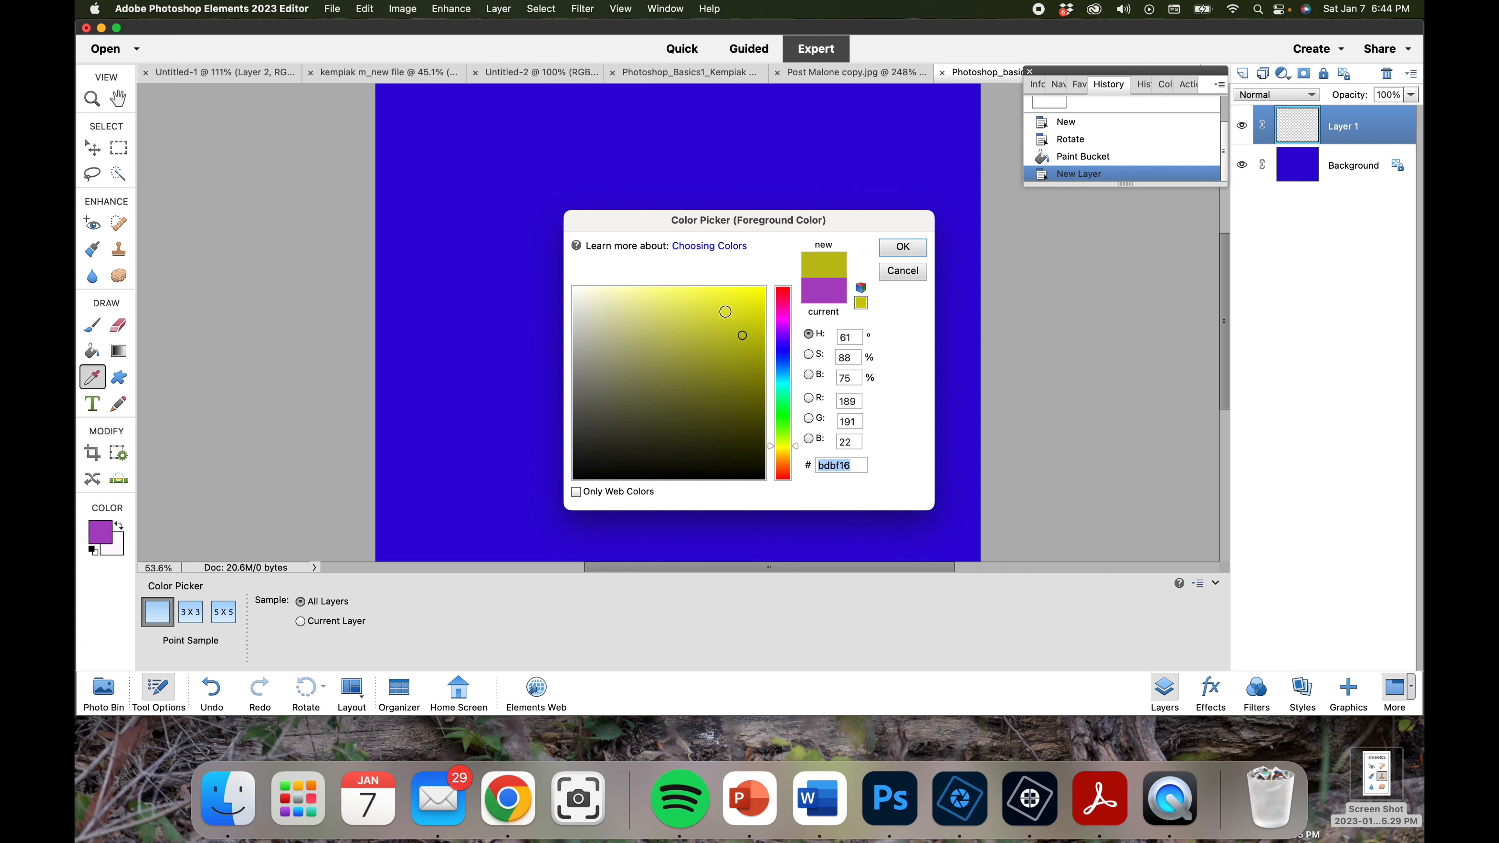
pyautogui.click(725, 311)
pyautogui.click(728, 300)
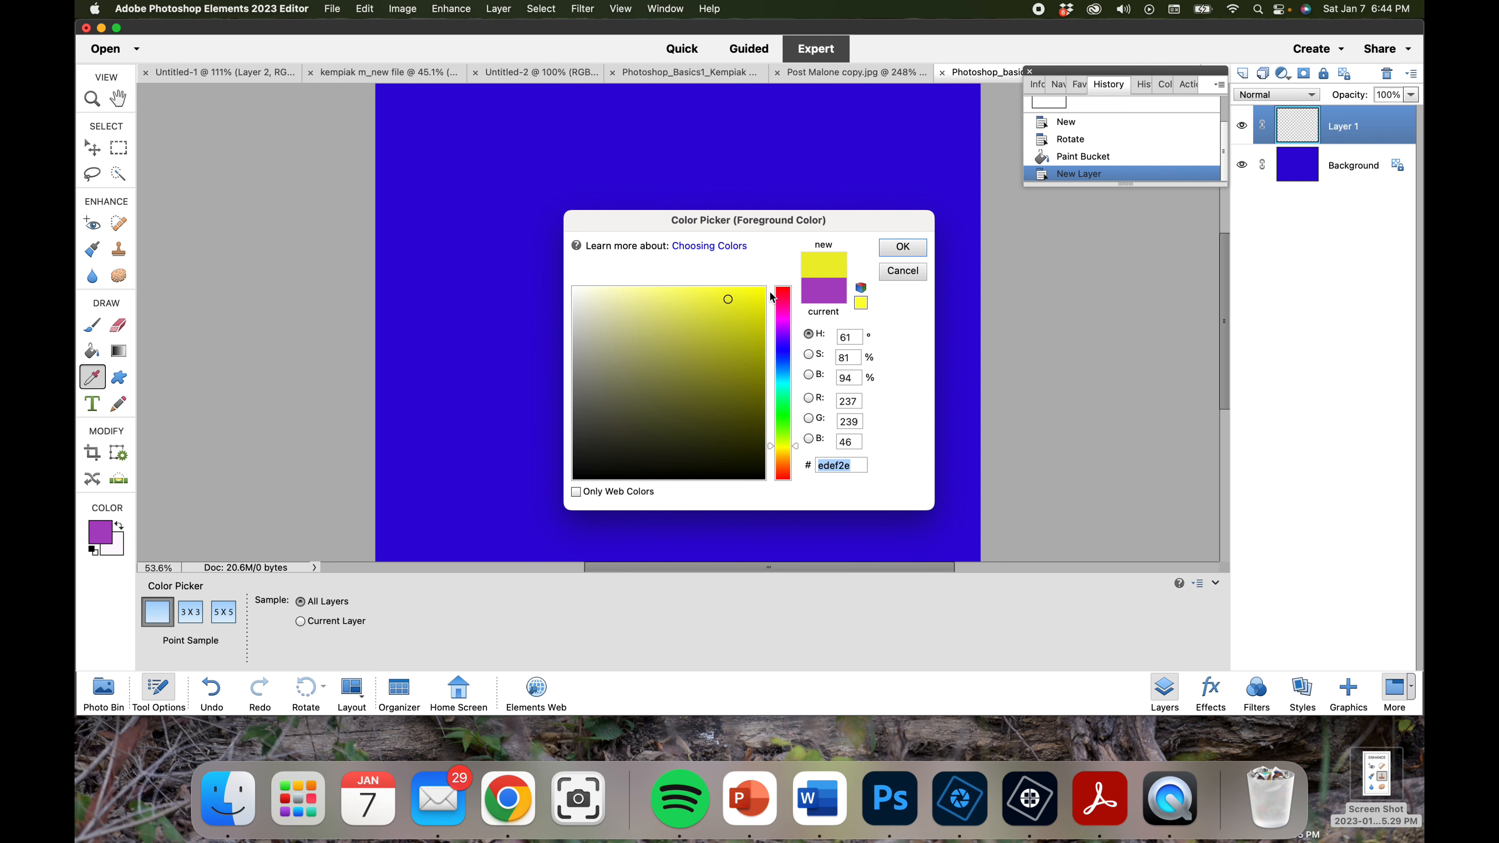
pyautogui.click(901, 246)
pyautogui.click(596, 276)
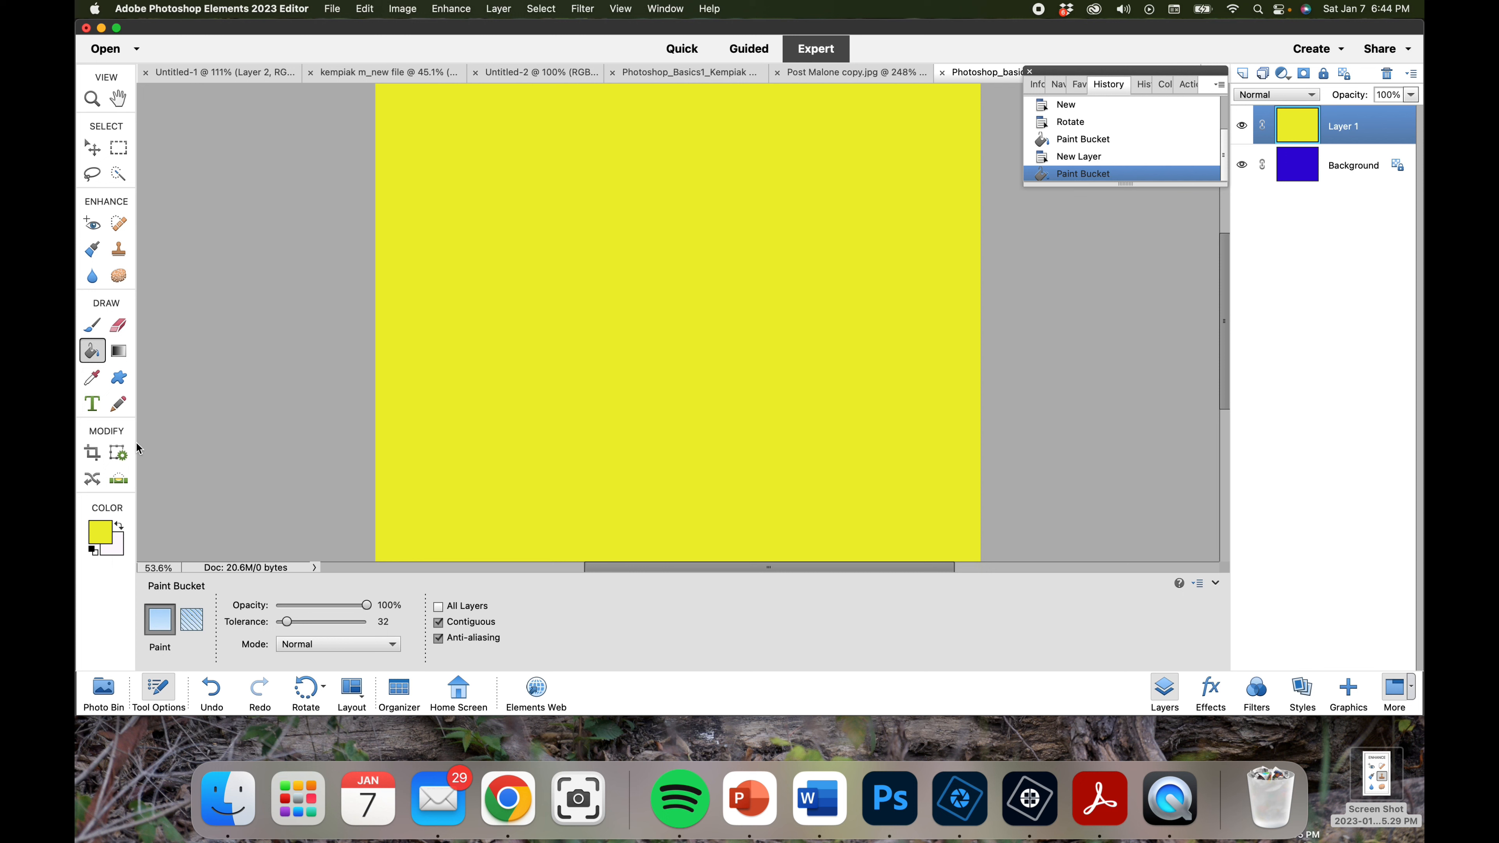
# Step: Set the Eraser to 100% opacity and erase the last name in large handwritten capitals across the yellow layer with the 81 px brush
pyautogui.click(121, 328)
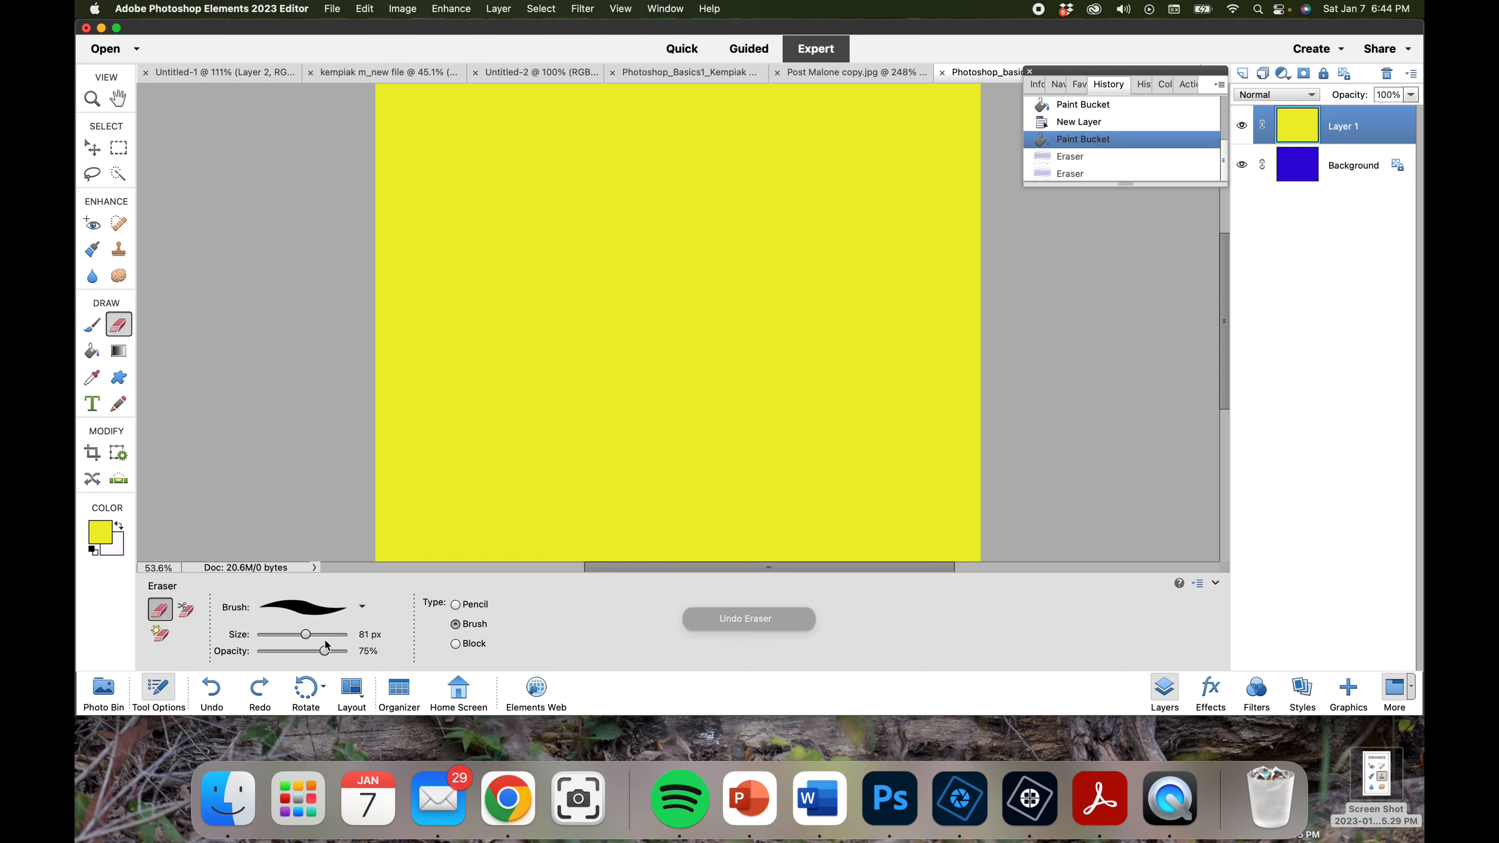
pyautogui.moveTo(325, 651); pyautogui.dragTo(348, 651)
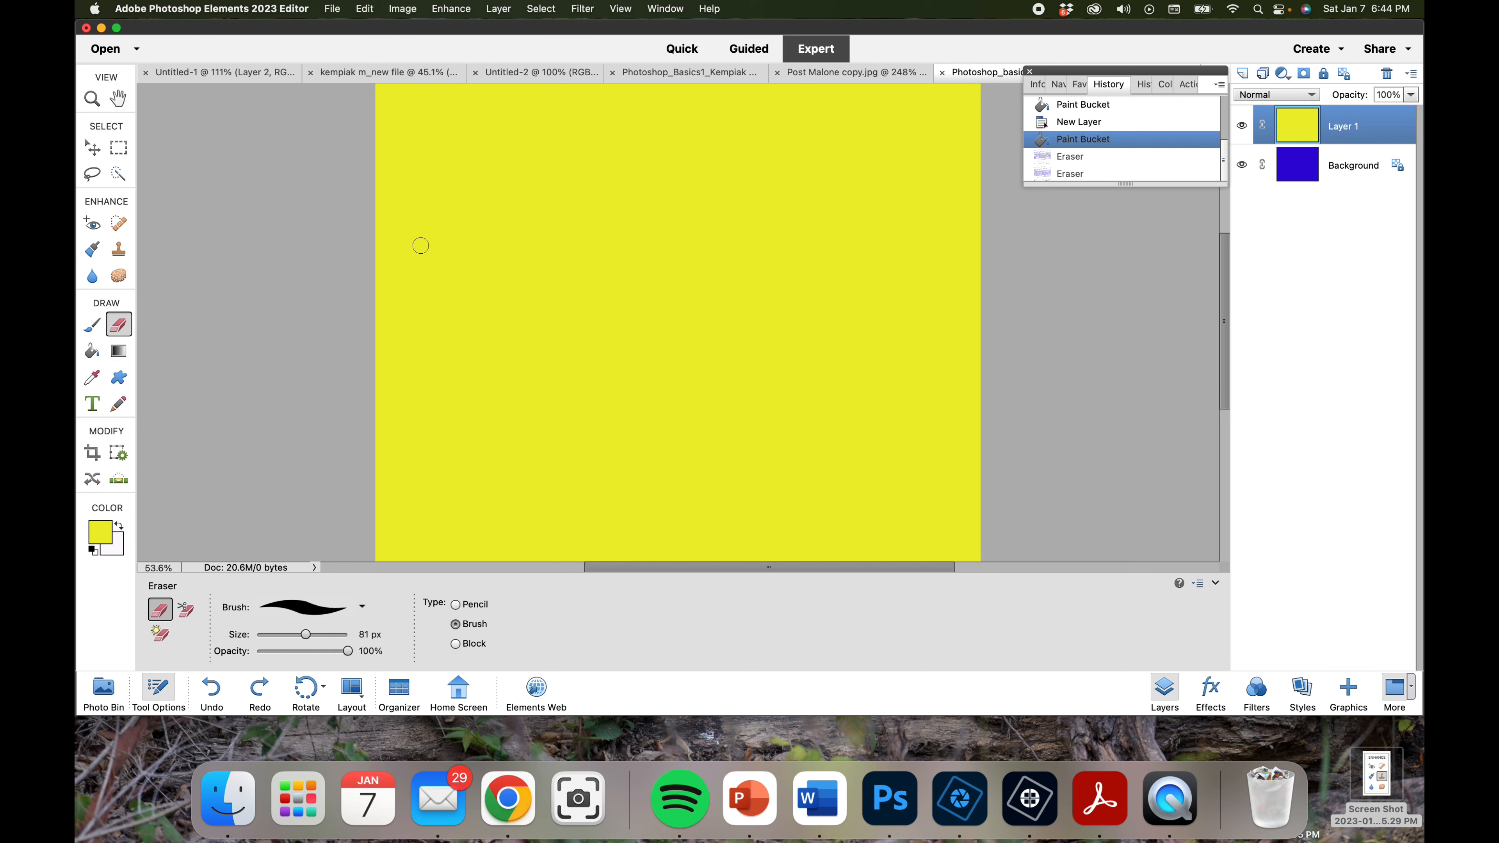
pyautogui.moveTo(420, 234); pyautogui.dragTo(424, 356)
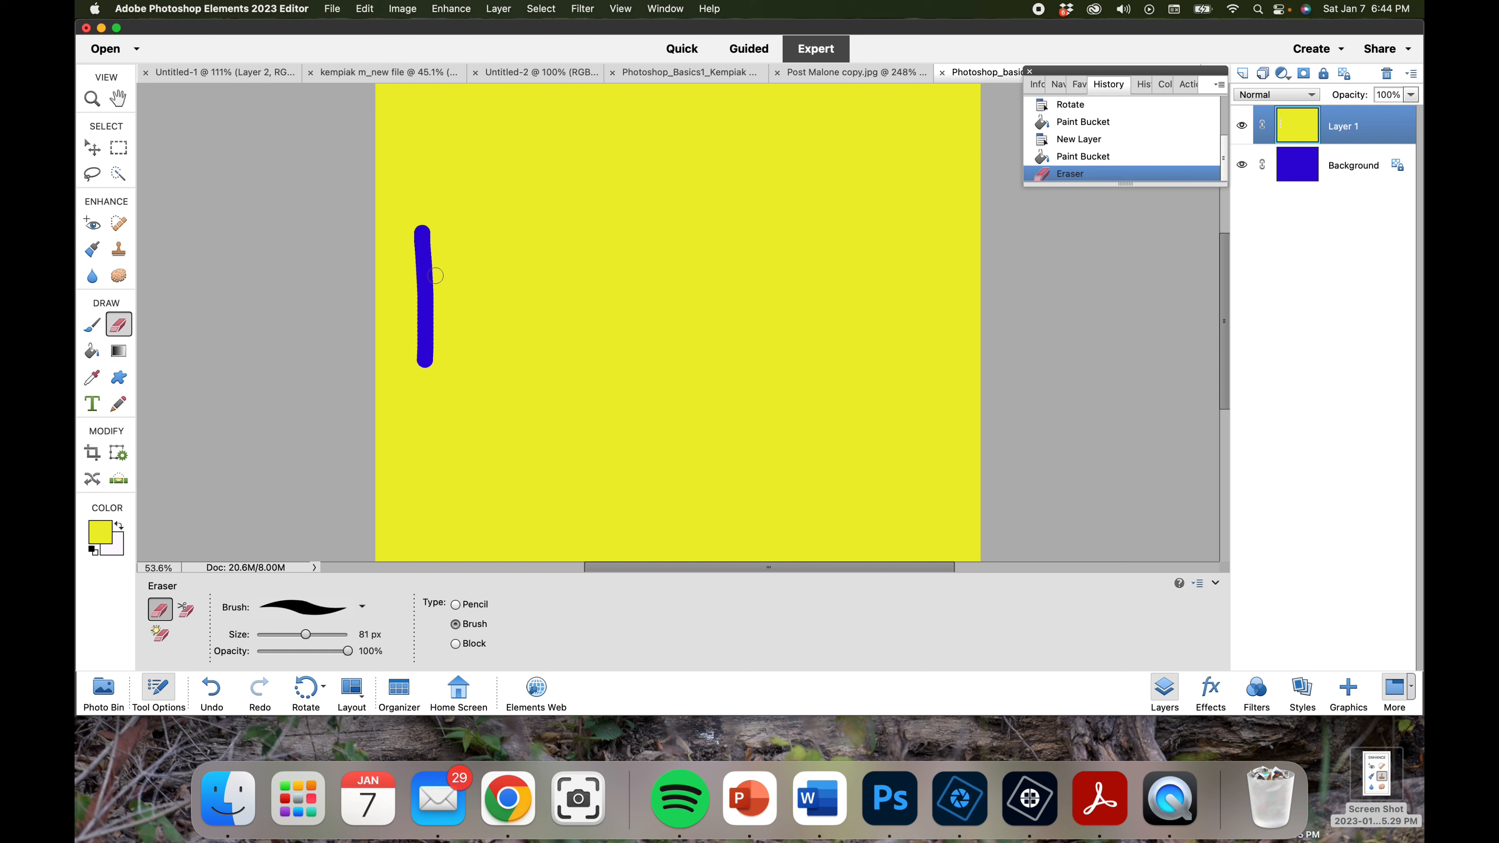
pyautogui.moveTo(437, 274); pyautogui.dragTo(460, 238)
pyautogui.moveTo(435, 287); pyautogui.dragTo(477, 359)
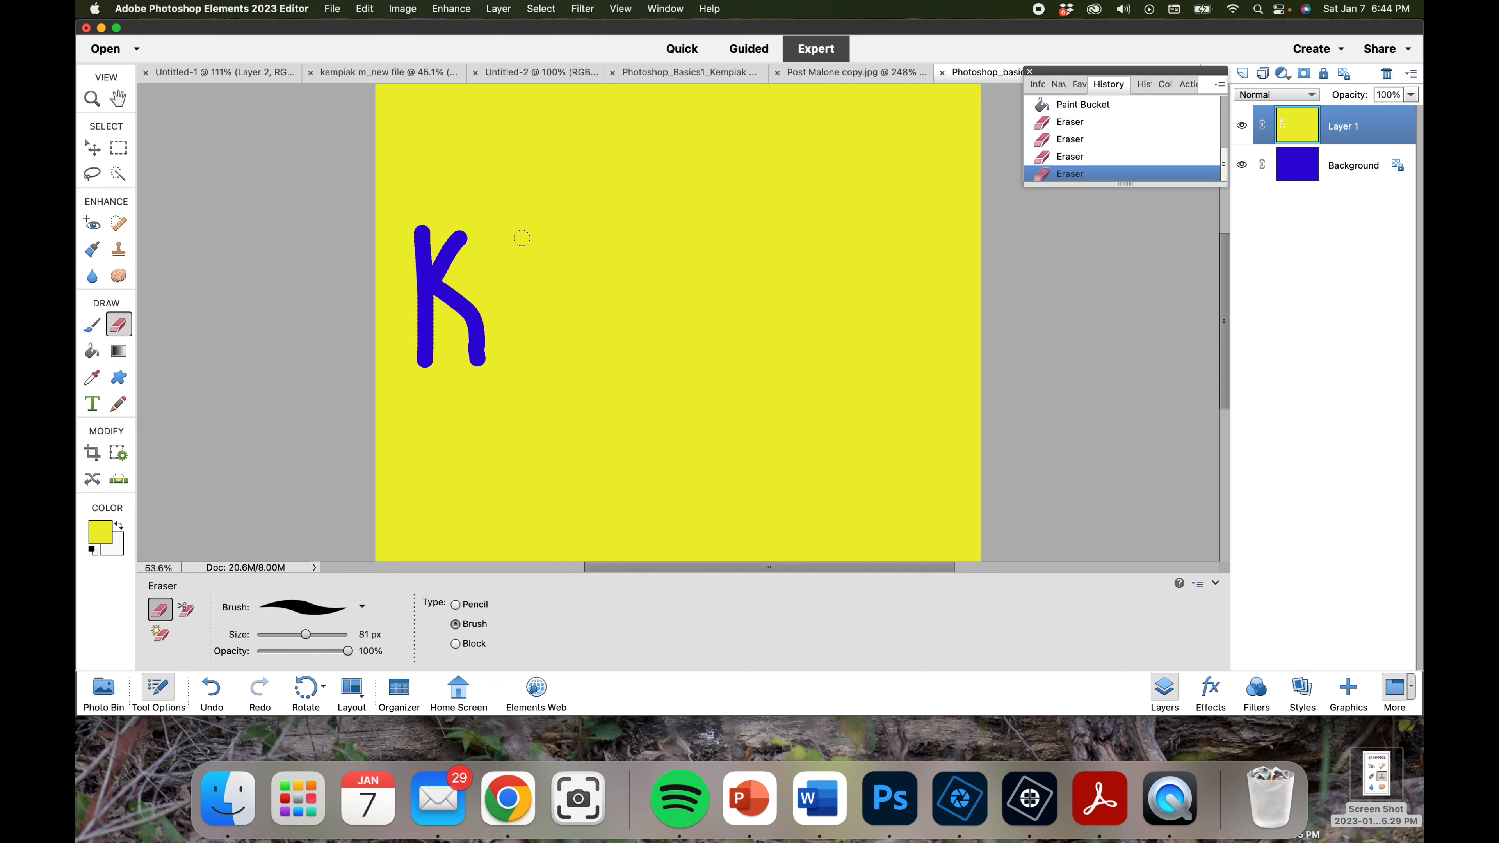
pyautogui.moveTo(539, 238)
pyautogui.mouseDown()
pyautogui.moveTo(503, 239)
pyautogui.moveTo(515, 314)
pyautogui.moveTo(541, 350)
pyautogui.mouseUp()
pyautogui.moveTo(513, 293); pyautogui.dragTo(537, 292)
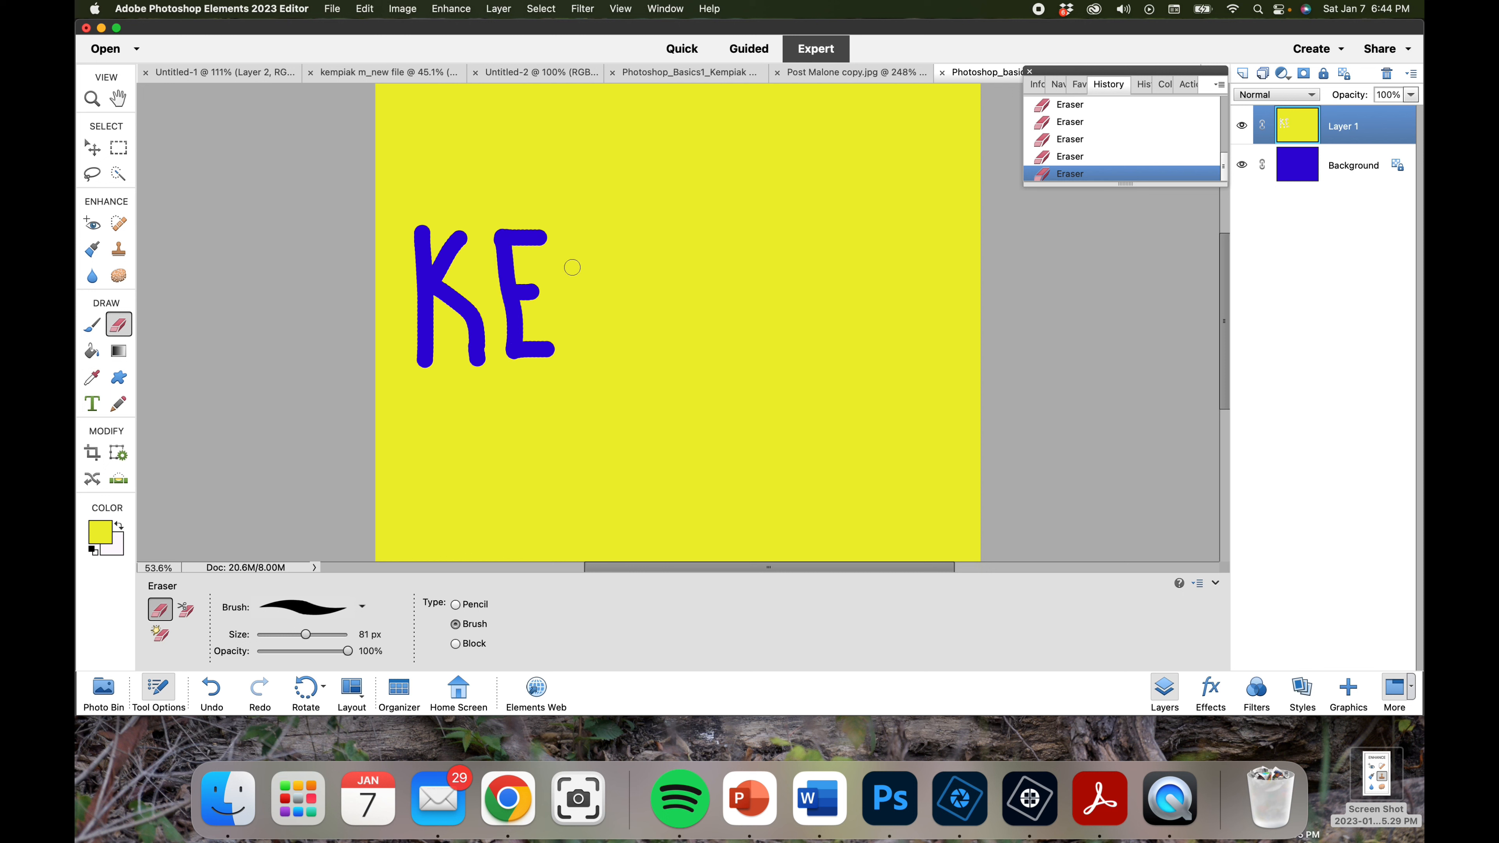
pyautogui.moveTo(575, 239); pyautogui.dragTo(579, 345)
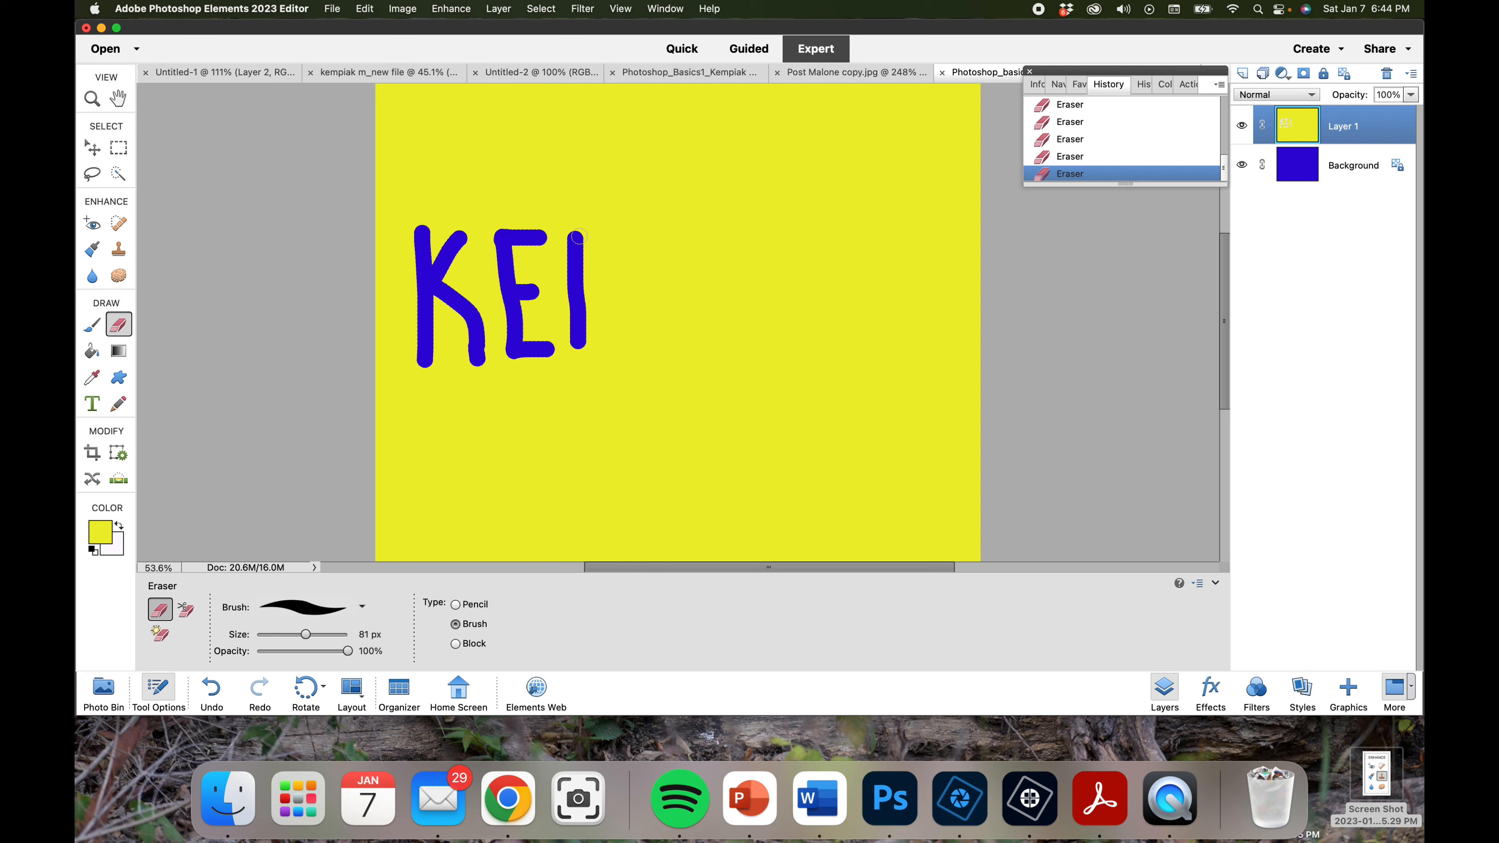
pyautogui.moveTo(578, 235)
pyautogui.mouseDown()
pyautogui.moveTo(612, 298)
pyautogui.moveTo(634, 228)
pyautogui.moveTo(638, 362)
pyautogui.mouseUp()
pyautogui.moveTo(673, 230); pyautogui.dragTo(671, 238)
pyautogui.moveTo(673, 361); pyautogui.dragTo(674, 366)
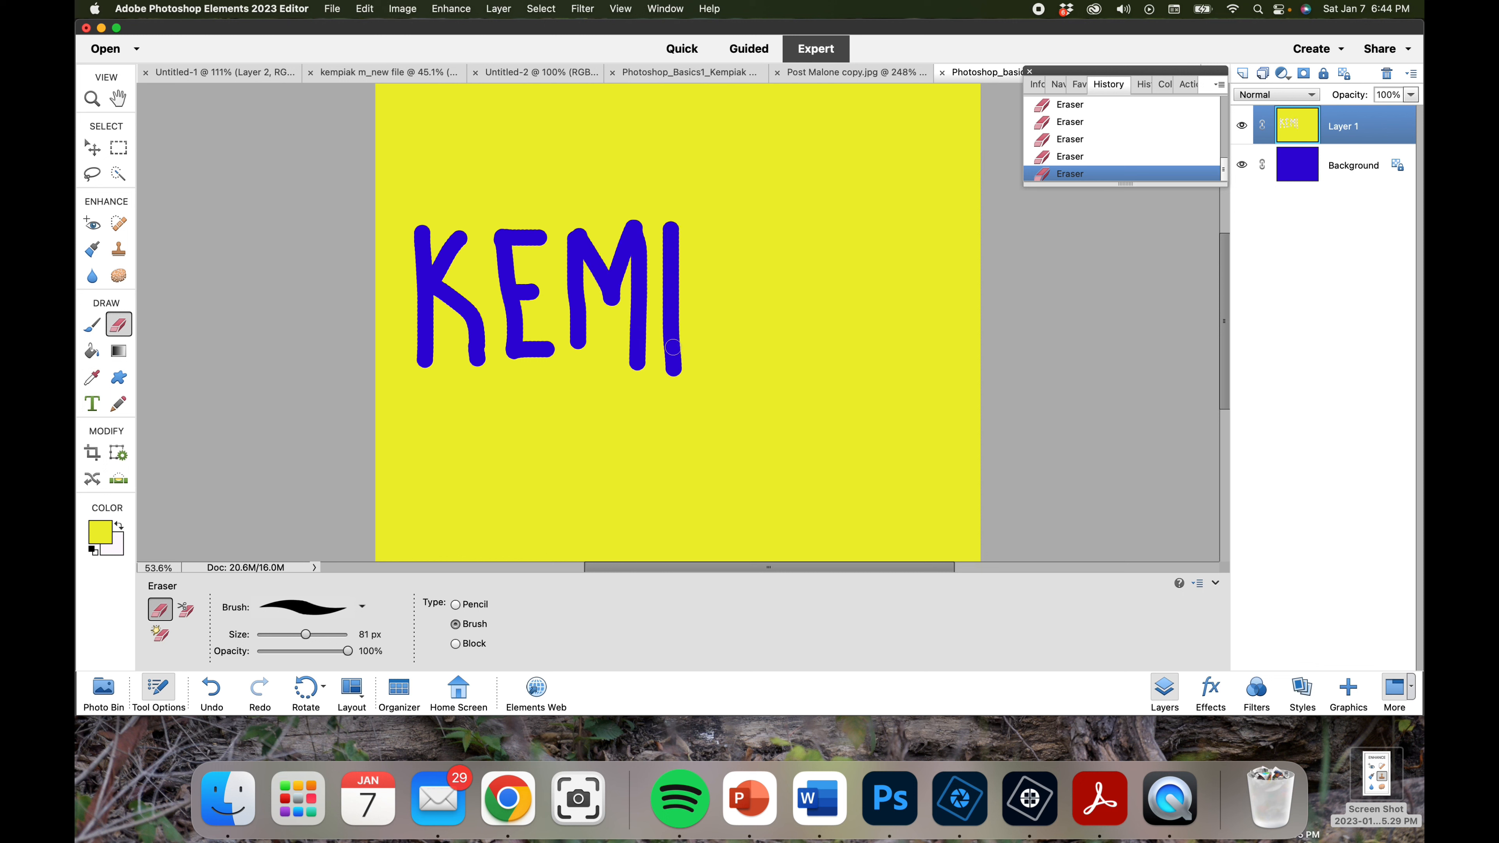
pyautogui.moveTo(676, 233)
pyautogui.mouseDown()
pyautogui.moveTo(699, 233)
pyautogui.moveTo(698, 292)
pyautogui.mouseUp()
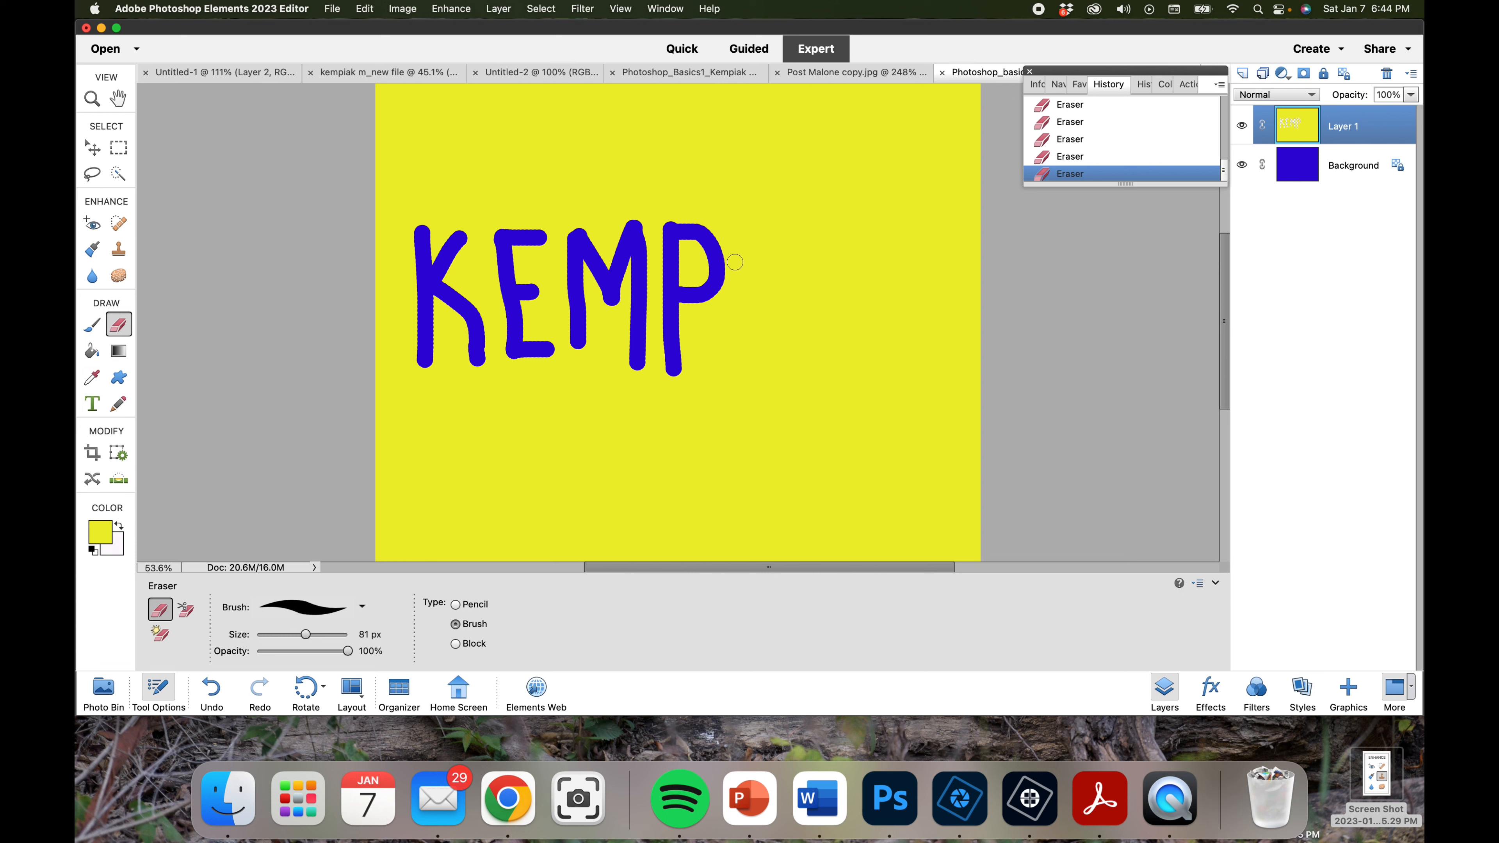
pyautogui.moveTo(744, 229); pyautogui.dragTo(750, 314)
pyautogui.moveTo(883, 291); pyautogui.dragTo(885, 336)
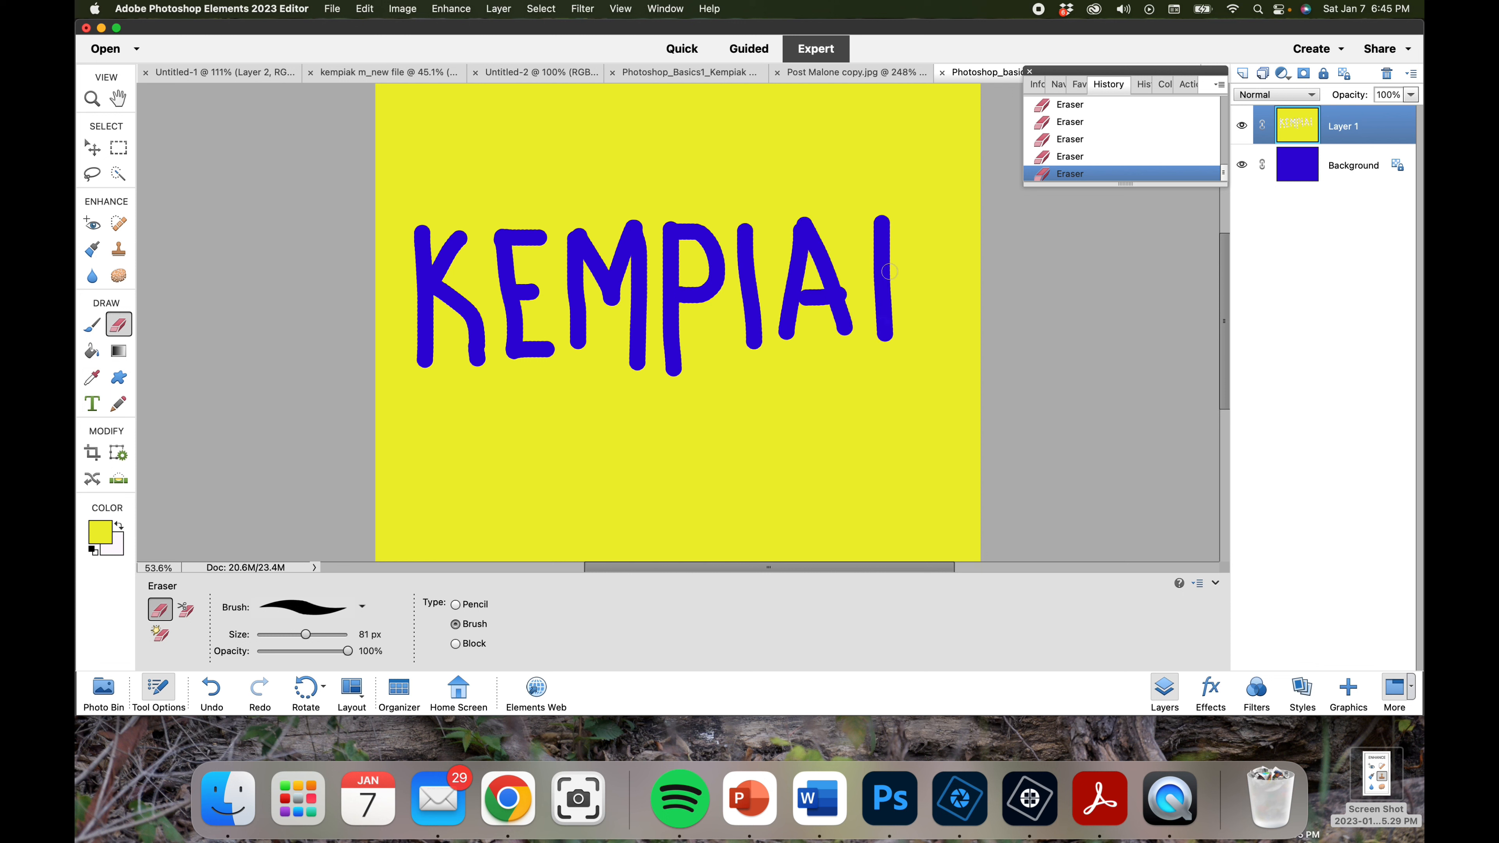
pyautogui.moveTo(890, 276)
pyautogui.mouseDown()
pyautogui.moveTo(929, 220)
pyautogui.moveTo(913, 287)
pyautogui.moveTo(942, 328)
pyautogui.mouseUp()
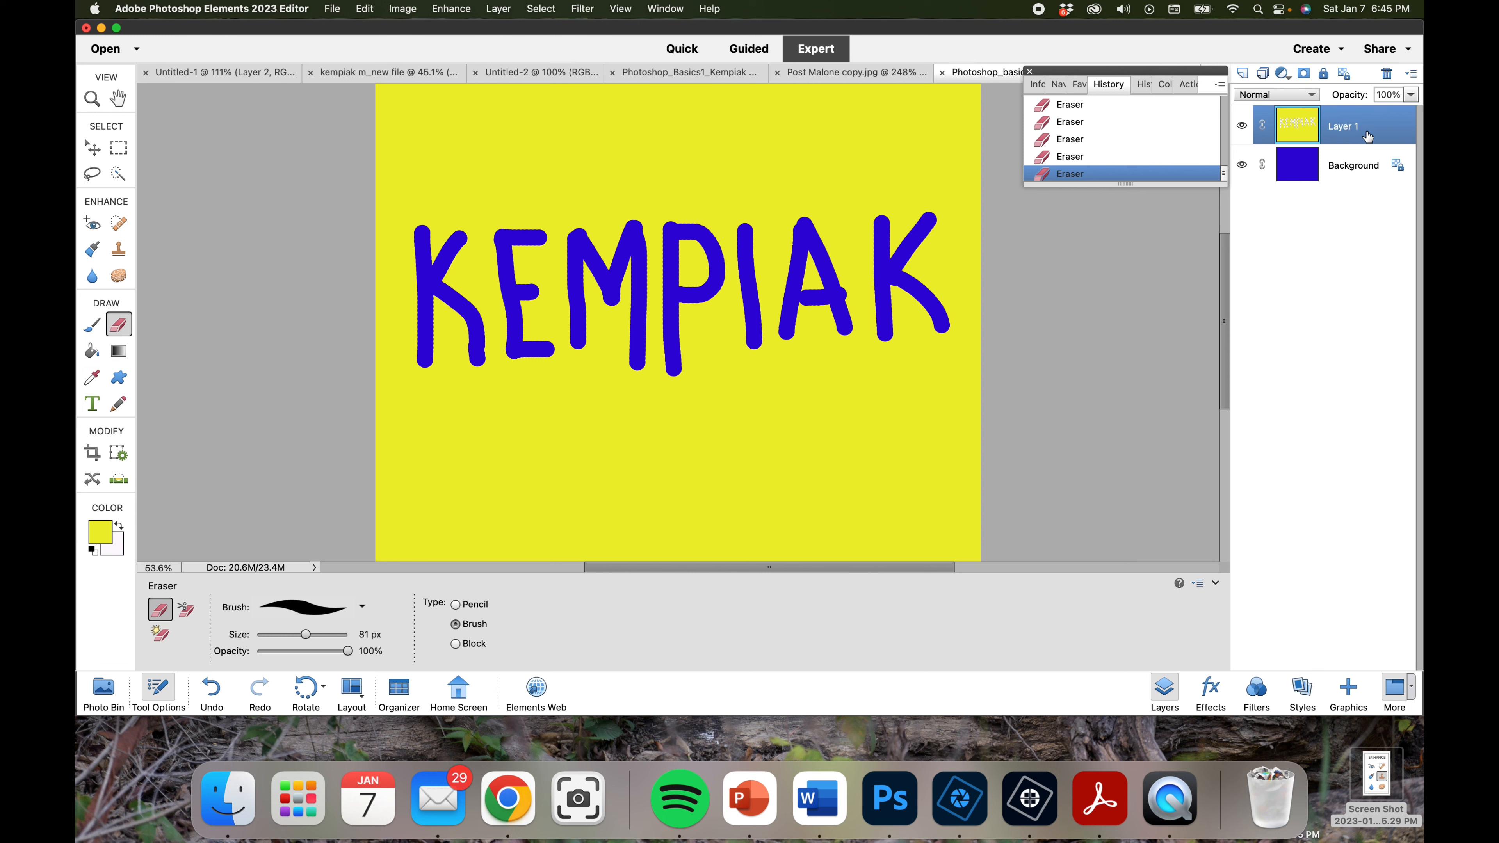
# Step: Lower the opacity of the yellow layer with the erased lettering to 32%
pyautogui.click(1410, 96)
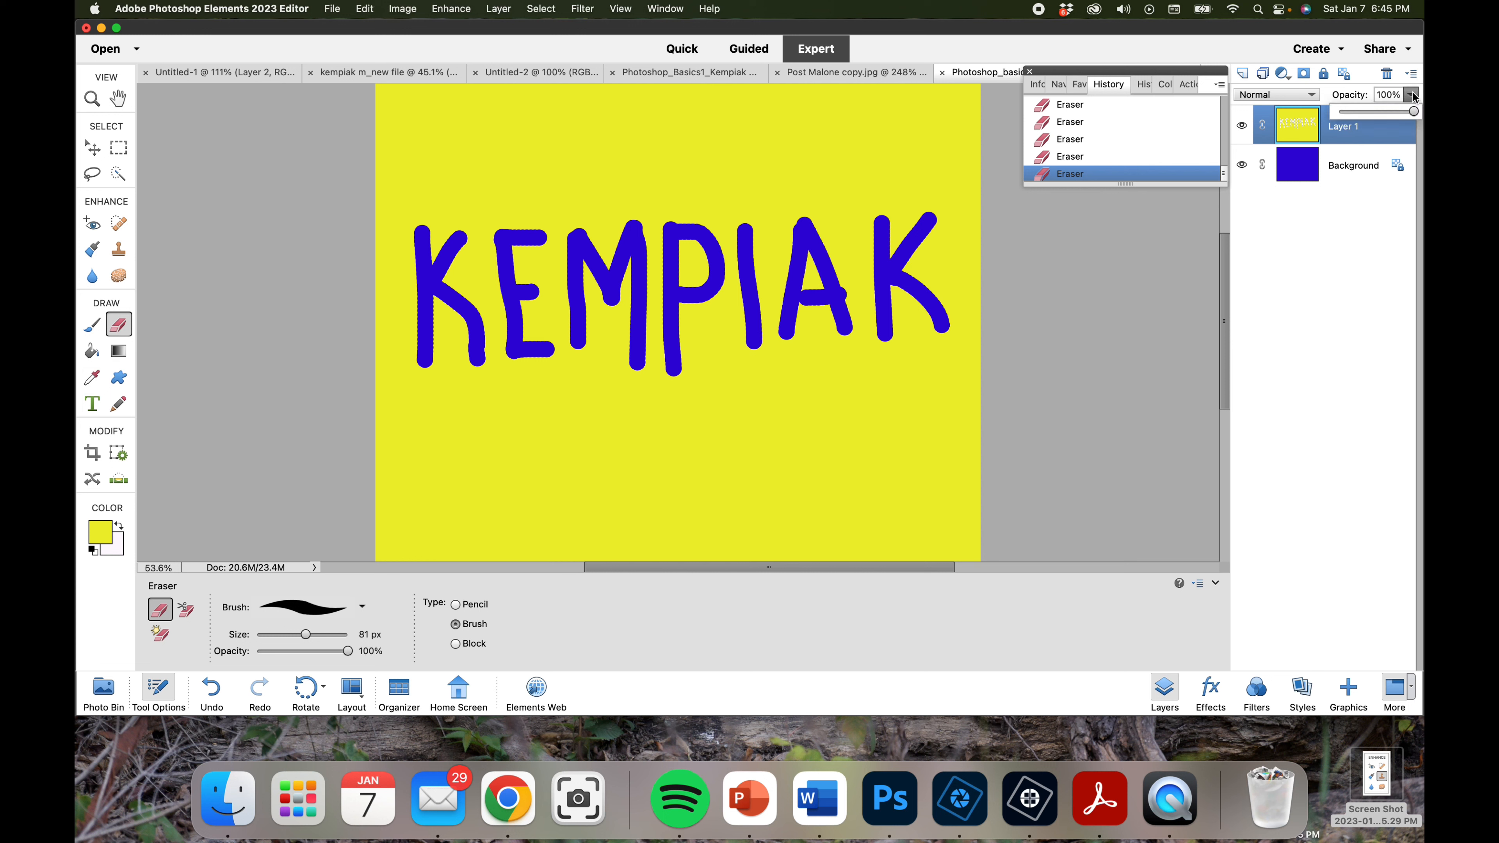
pyautogui.moveTo(1413, 112); pyautogui.dragTo(1409, 112)
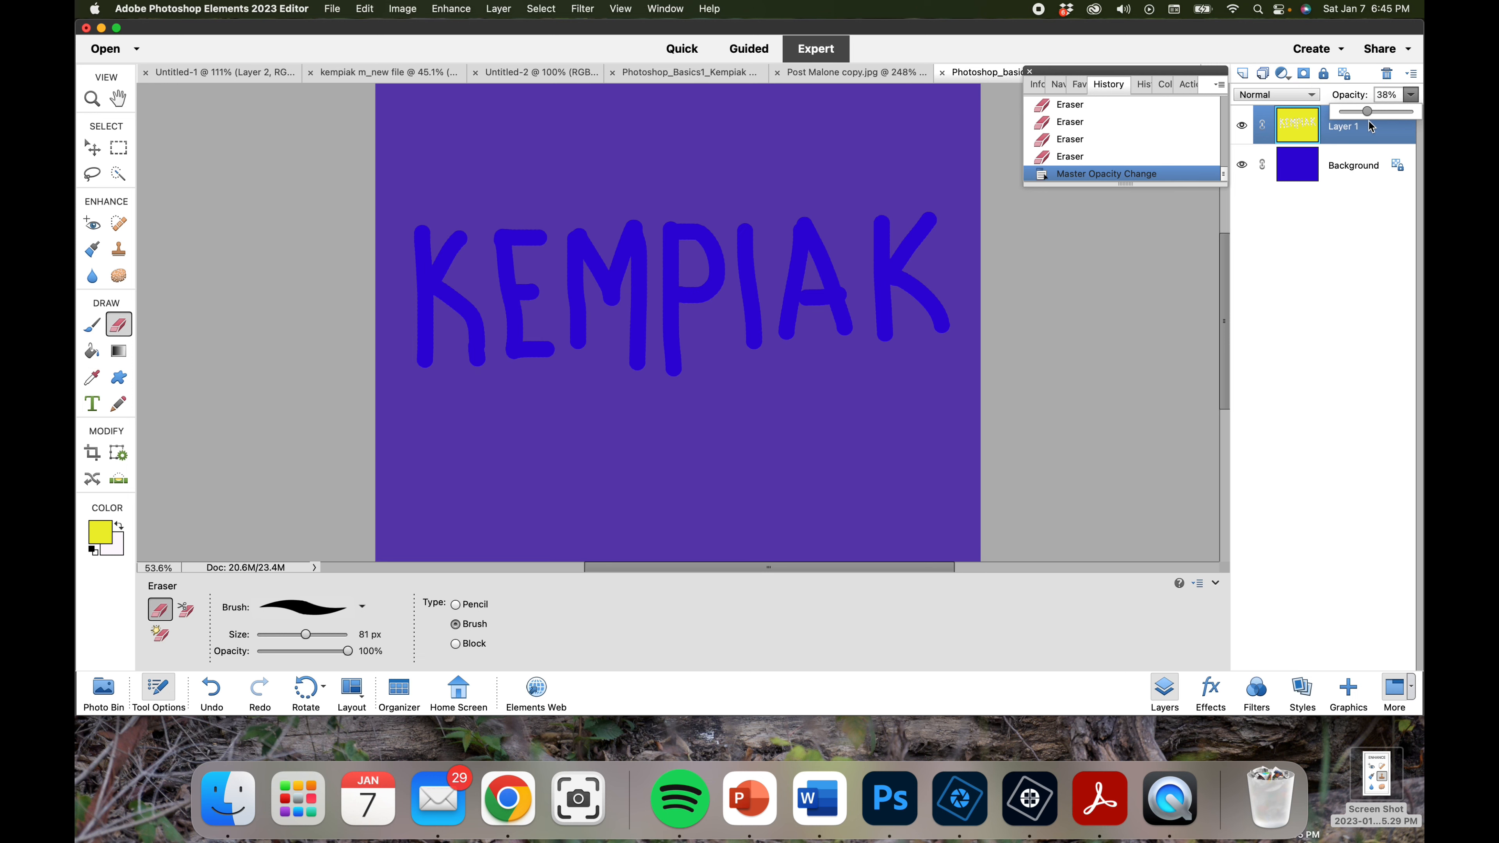
pyautogui.moveTo(1377, 122); pyautogui.dragTo(1367, 128)
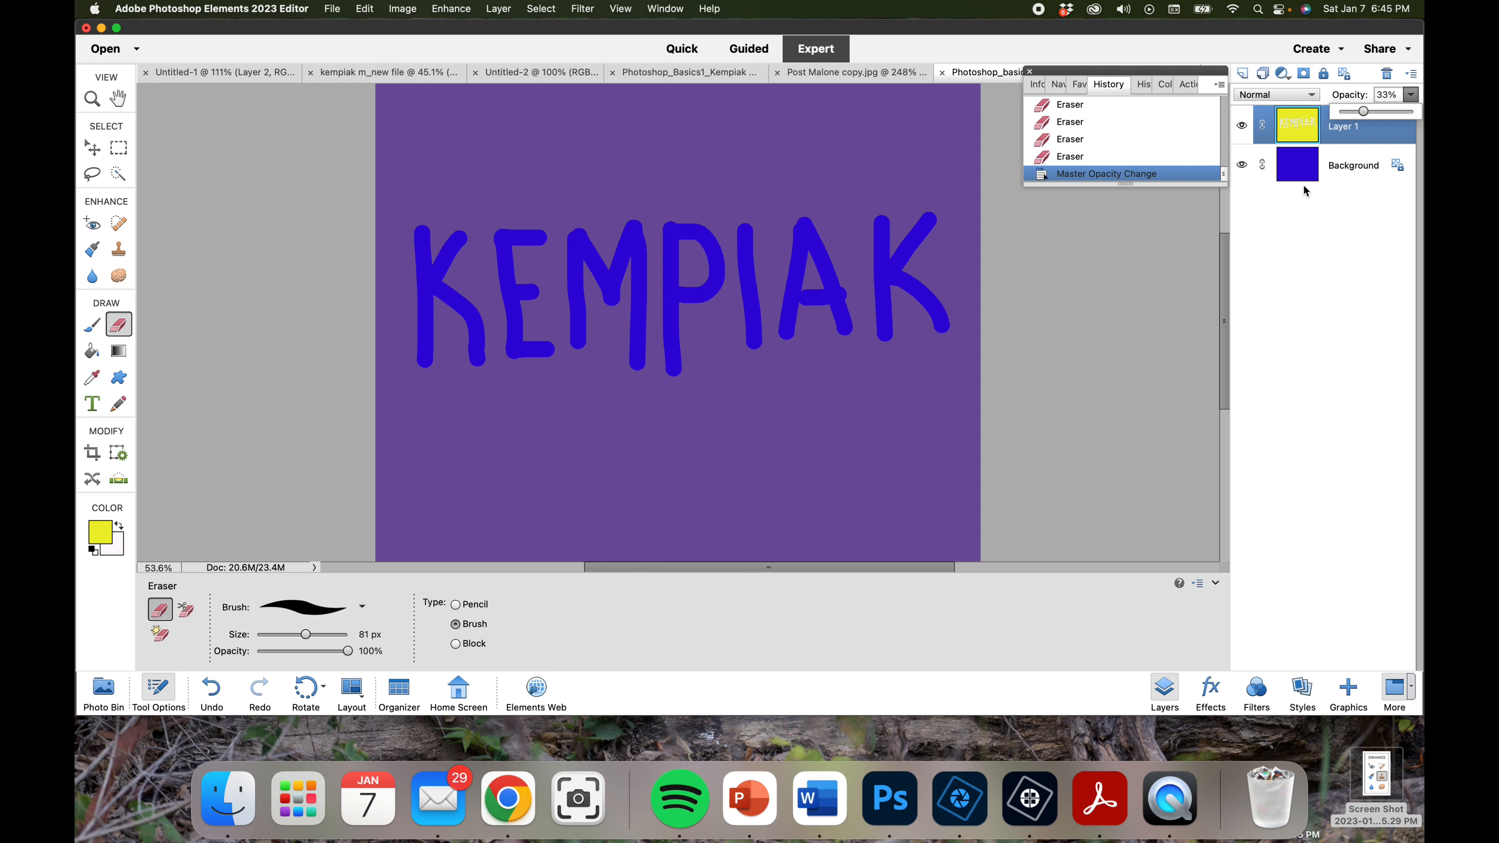
pyautogui.moveTo(1362, 111); pyautogui.dragTo(1364, 117)
# Step: Save the document as a Photoshop file with layers in the DIGITAL DESIGN 2022 PROJECT IMAGES folder, keeping the existing file name
pyautogui.click(335, 11)
pyautogui.click(351, 146)
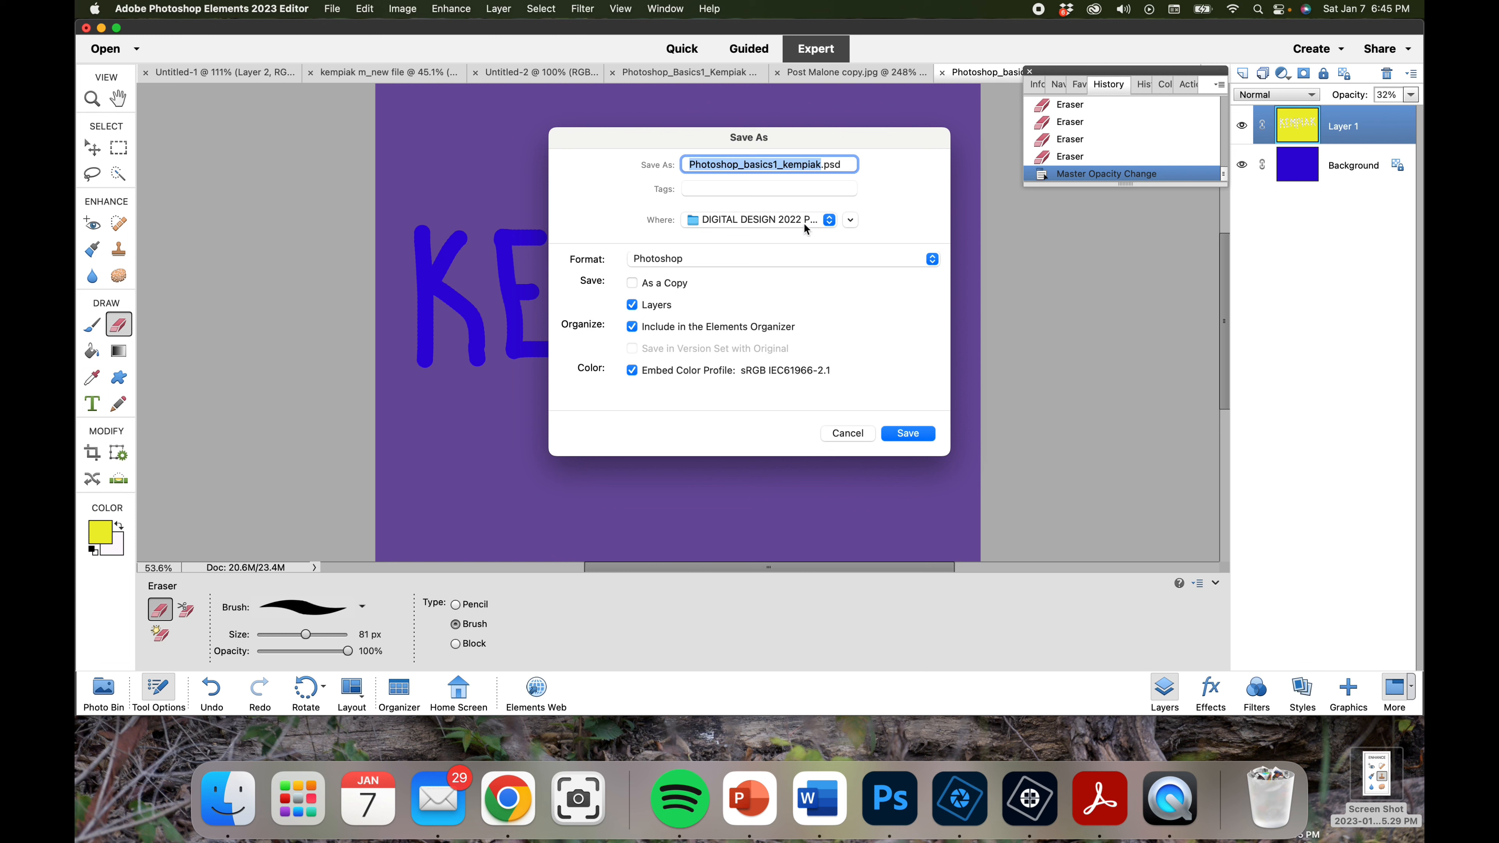
pyautogui.click(830, 221)
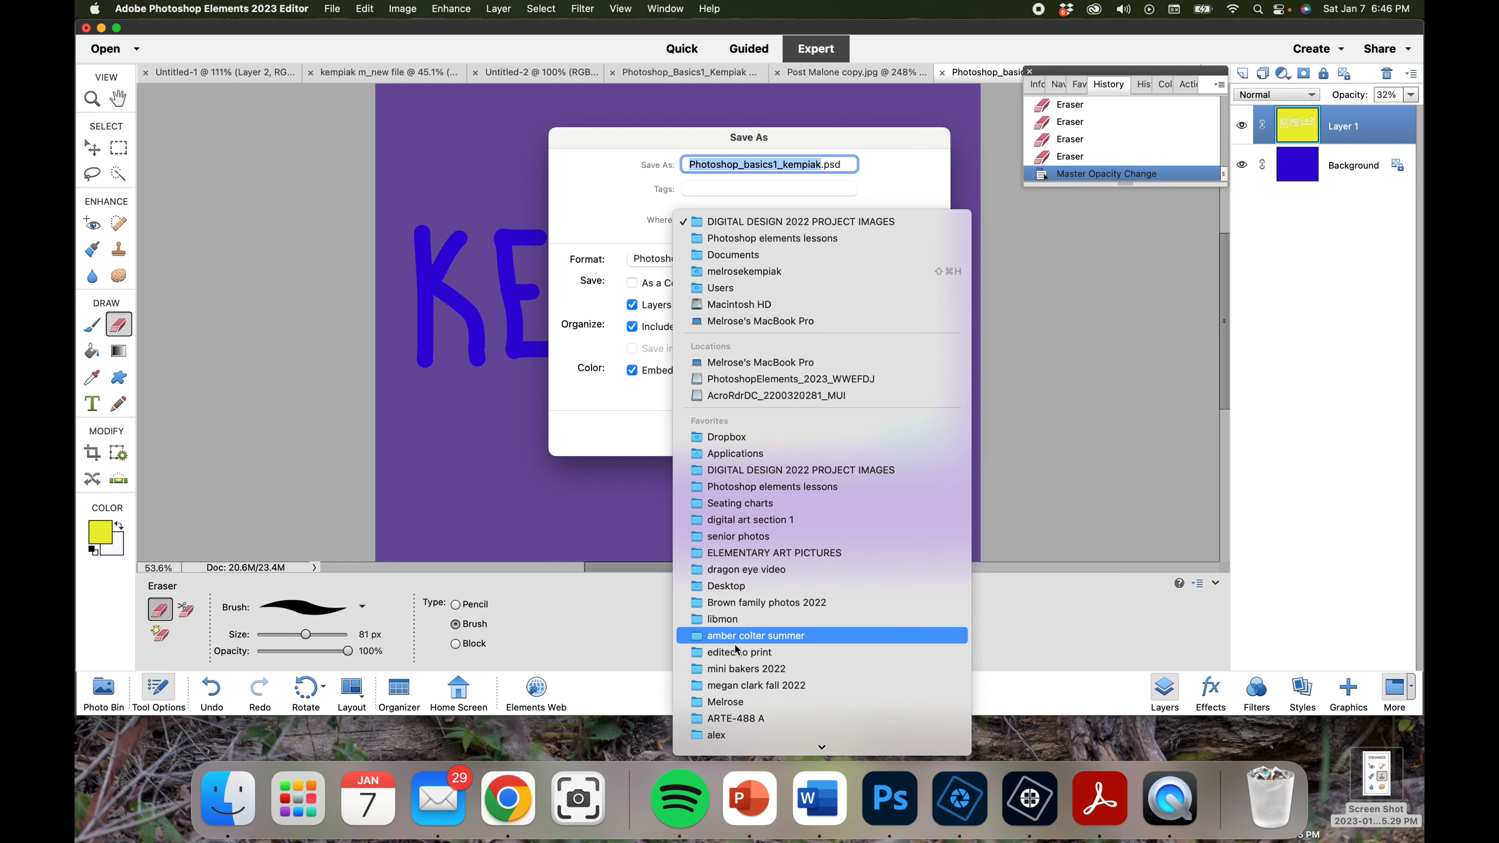
pyautogui.scroll(-4, 737, 650)
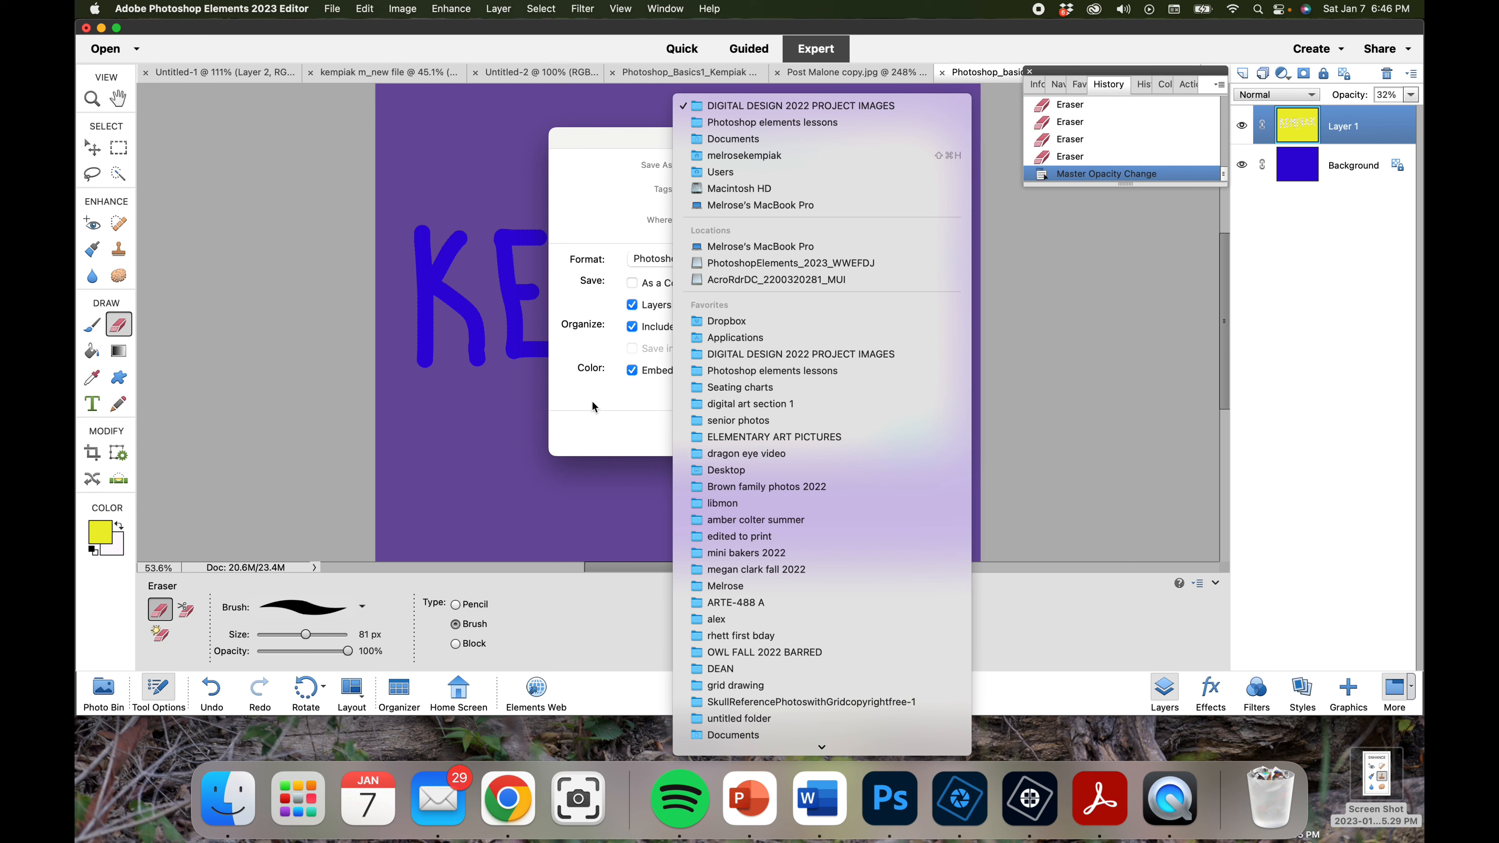
pyautogui.click(616, 410)
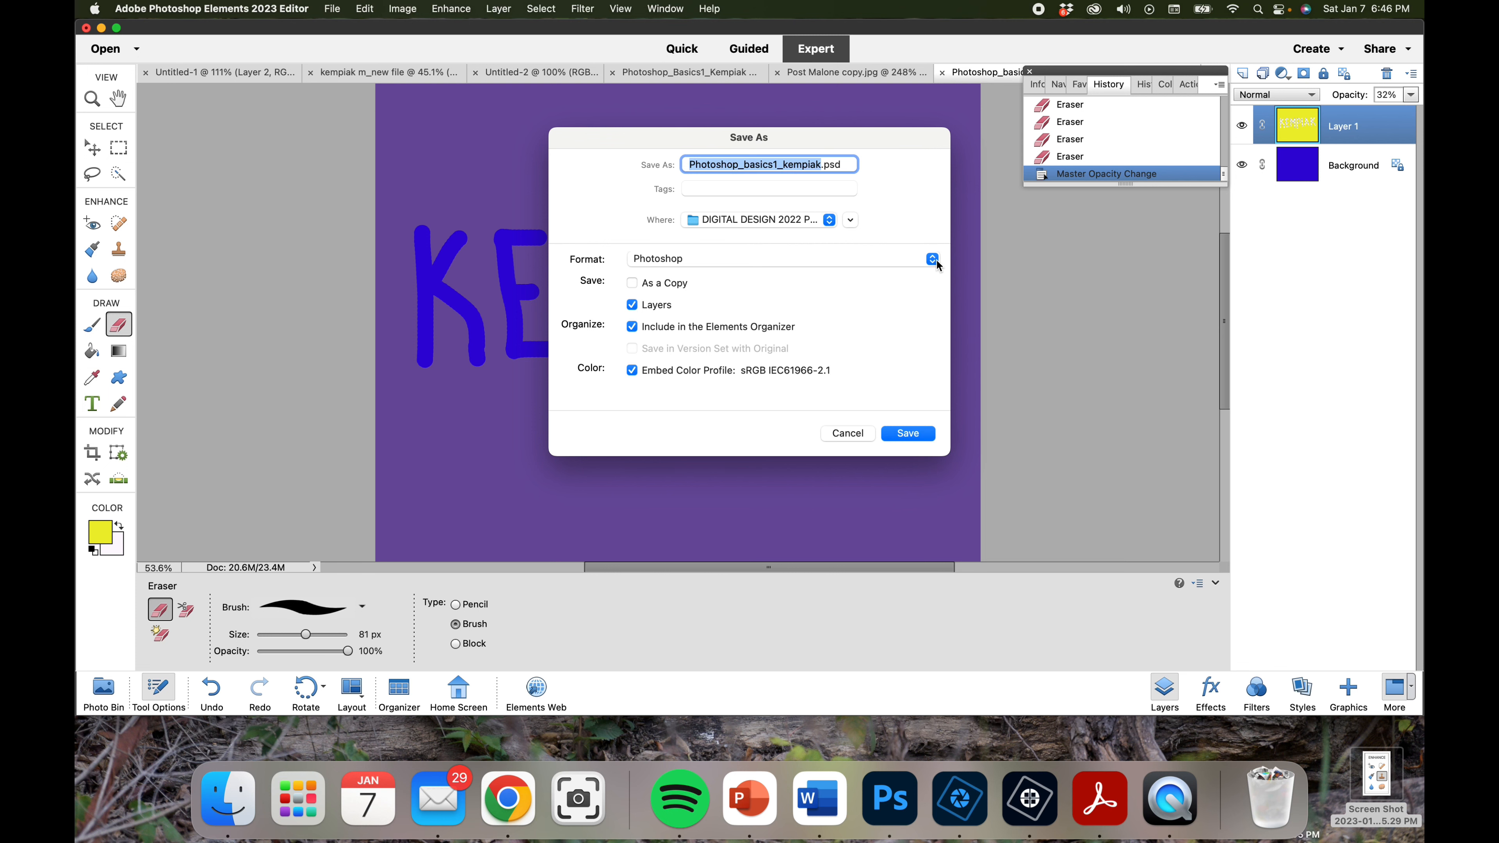
pyautogui.click(909, 436)
# Step: Save a JPEG copy of the document in the same folder at Maximum quality 12 with the Baseline ("Standard") format option
pyautogui.click(332, 9)
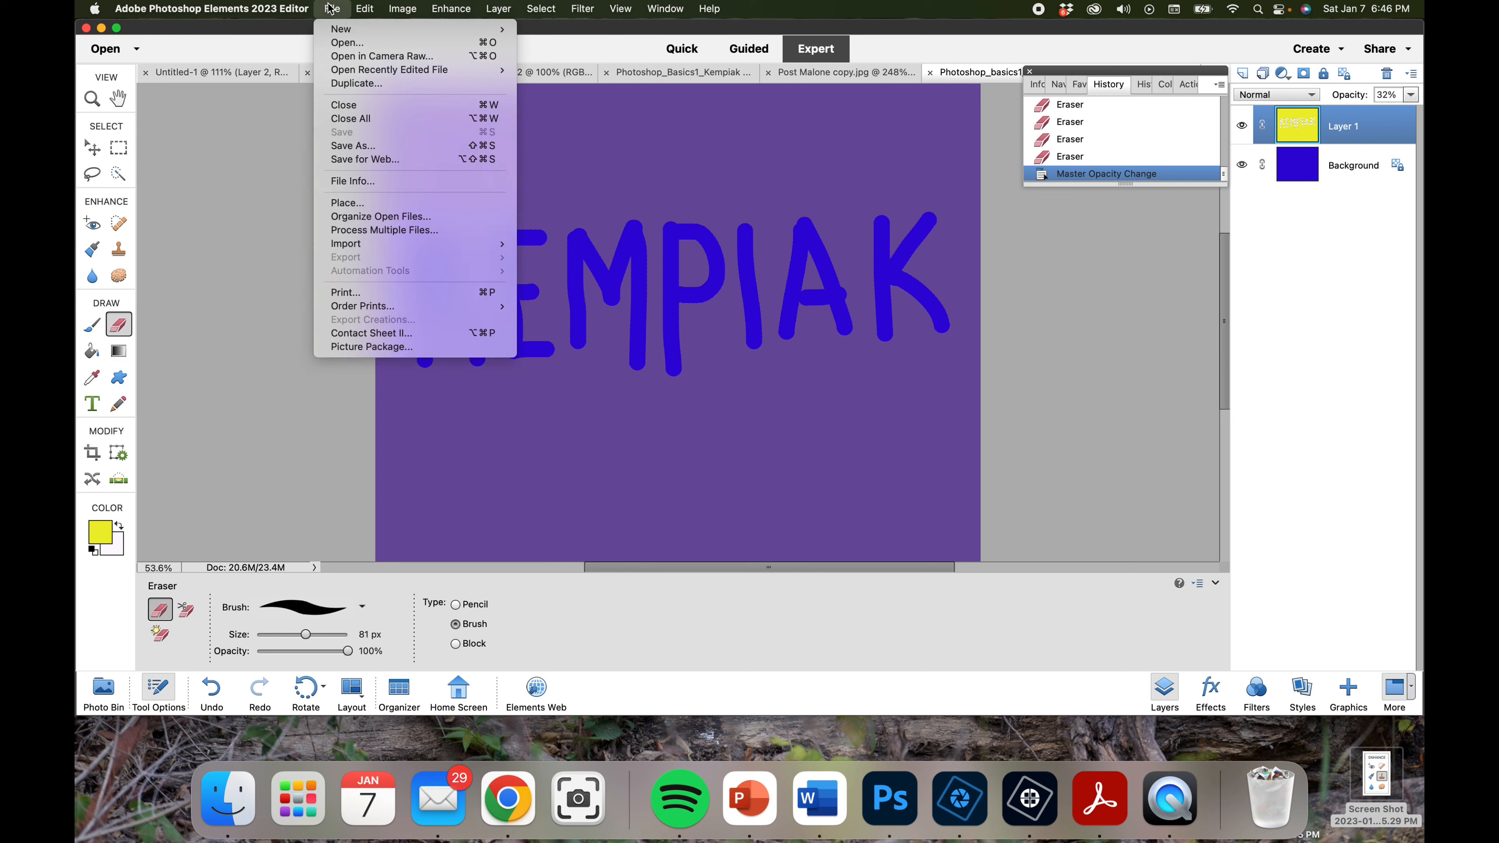
pyautogui.click(358, 153)
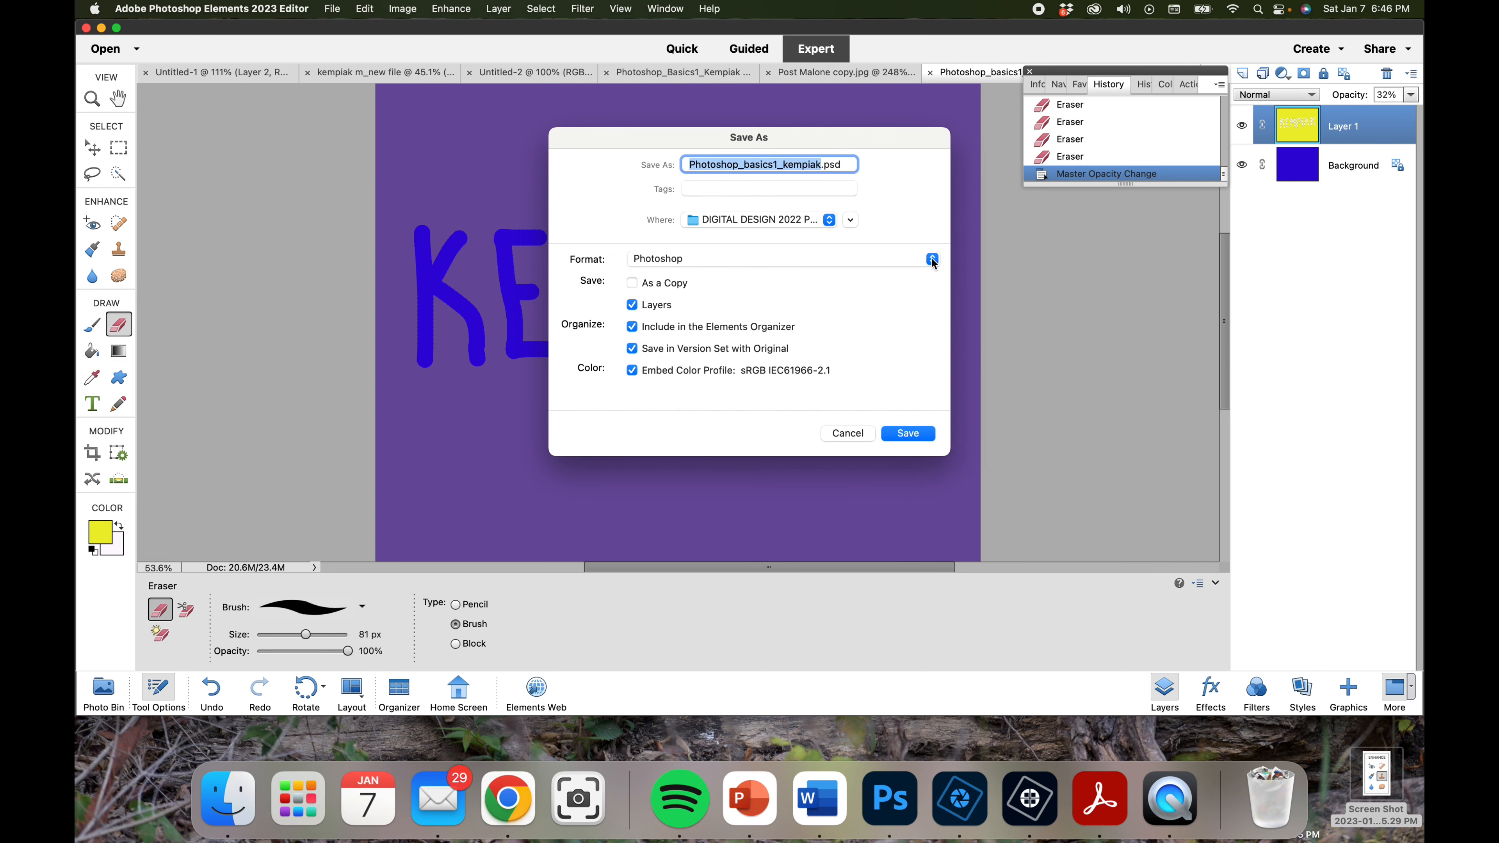
pyautogui.click(932, 260)
pyautogui.click(745, 344)
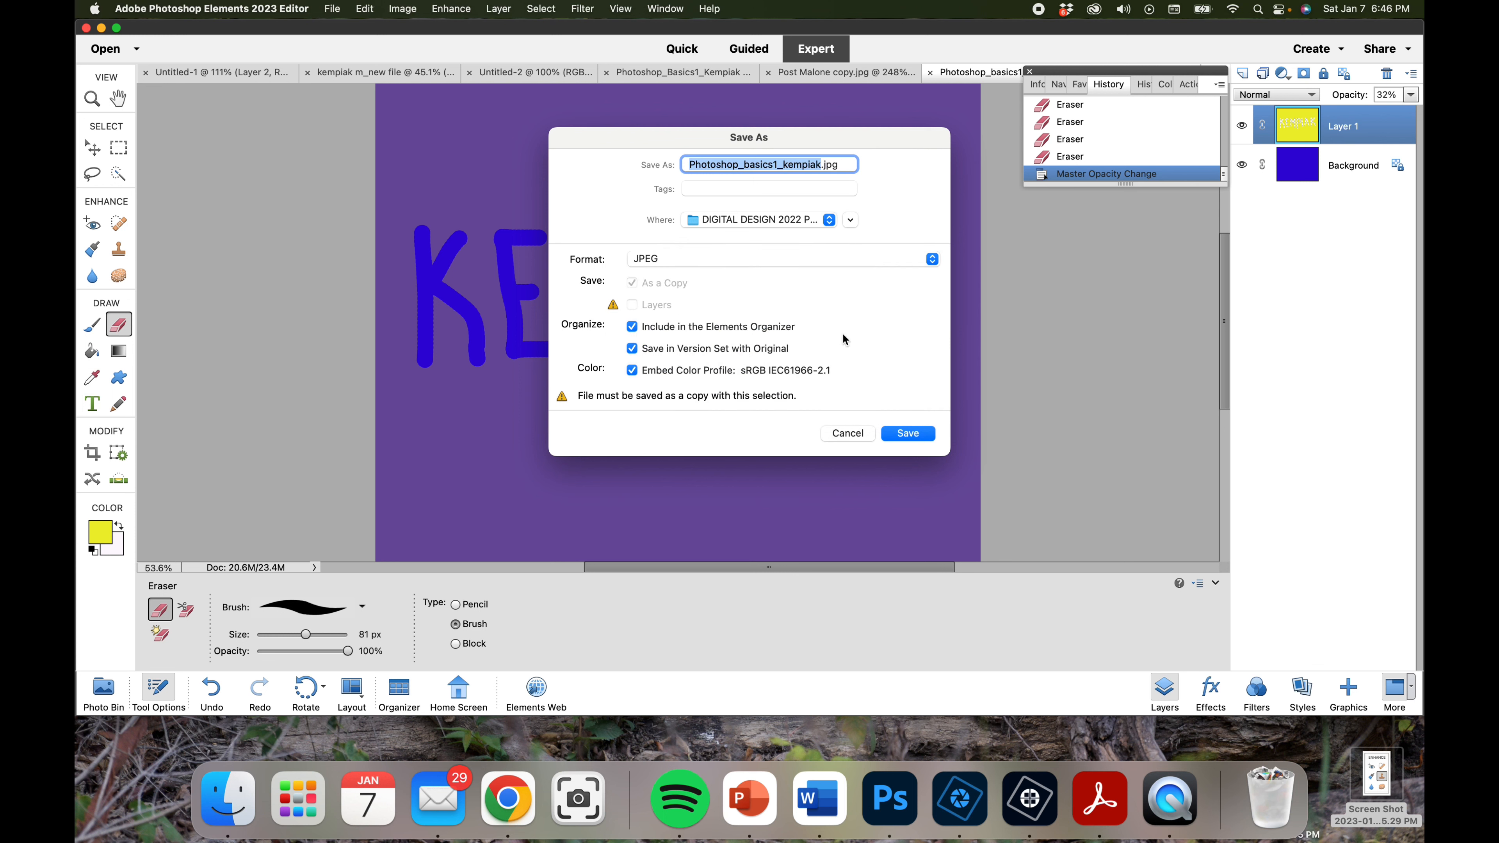
pyautogui.click(908, 436)
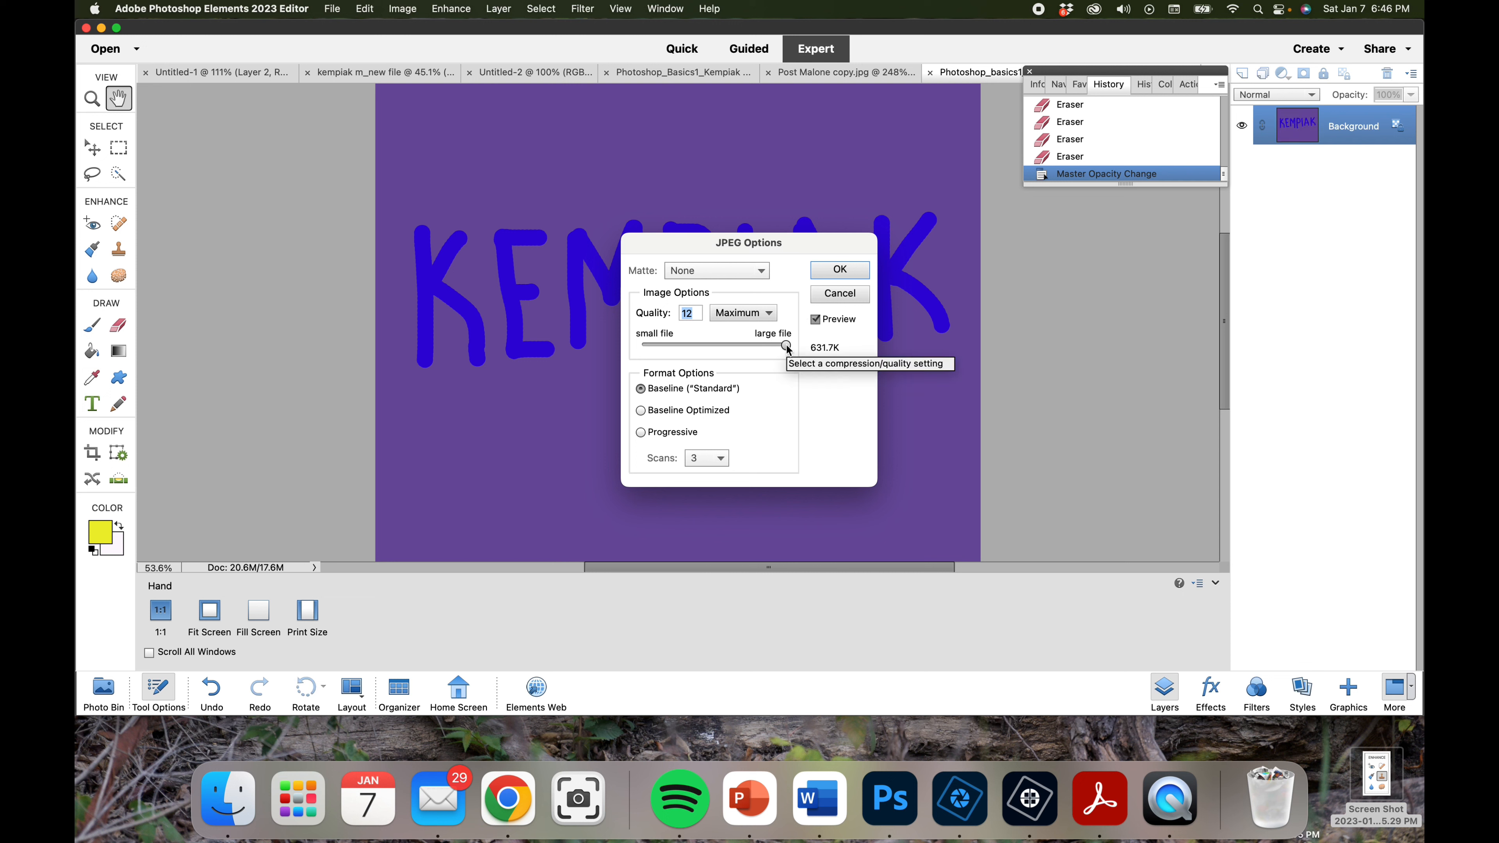
pyautogui.click(838, 271)
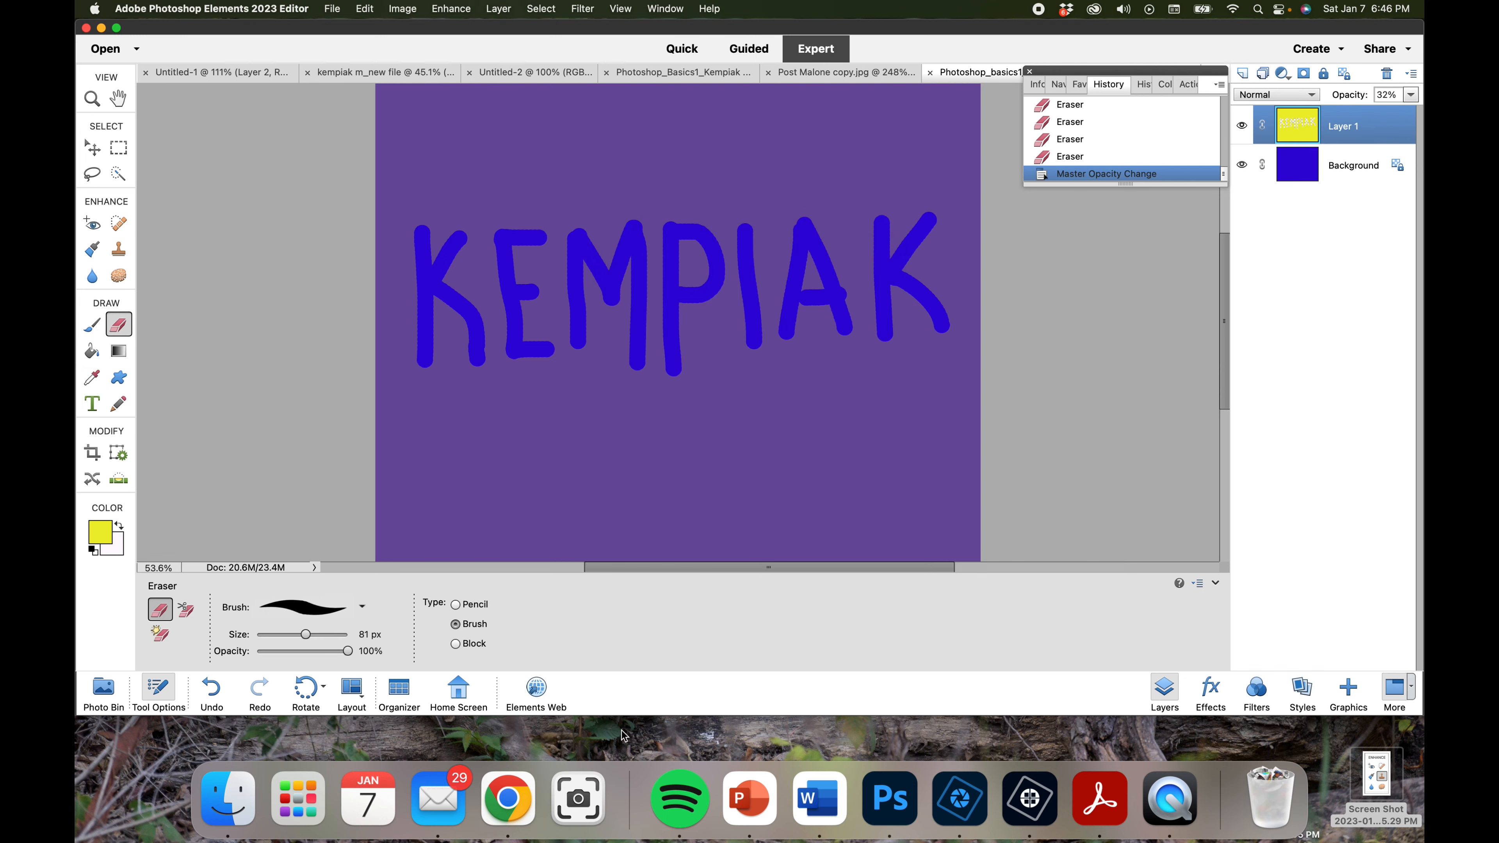
# Step: Switch to Google Chrome and open the Classwork page of the Digital Art 2nd class in Google Classroom
pyautogui.click(501, 813)
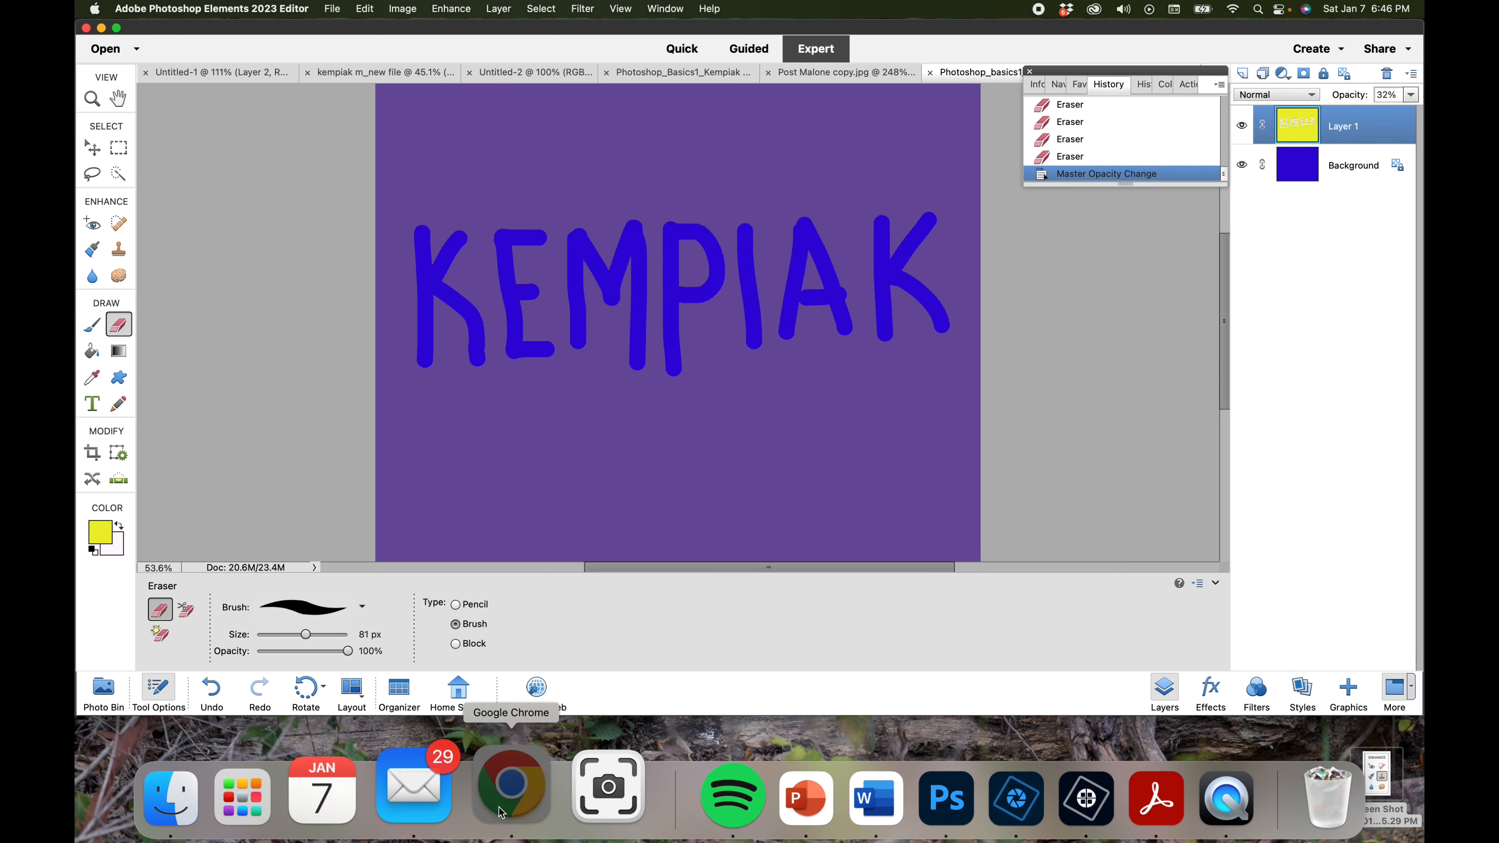
pyautogui.click(201, 18)
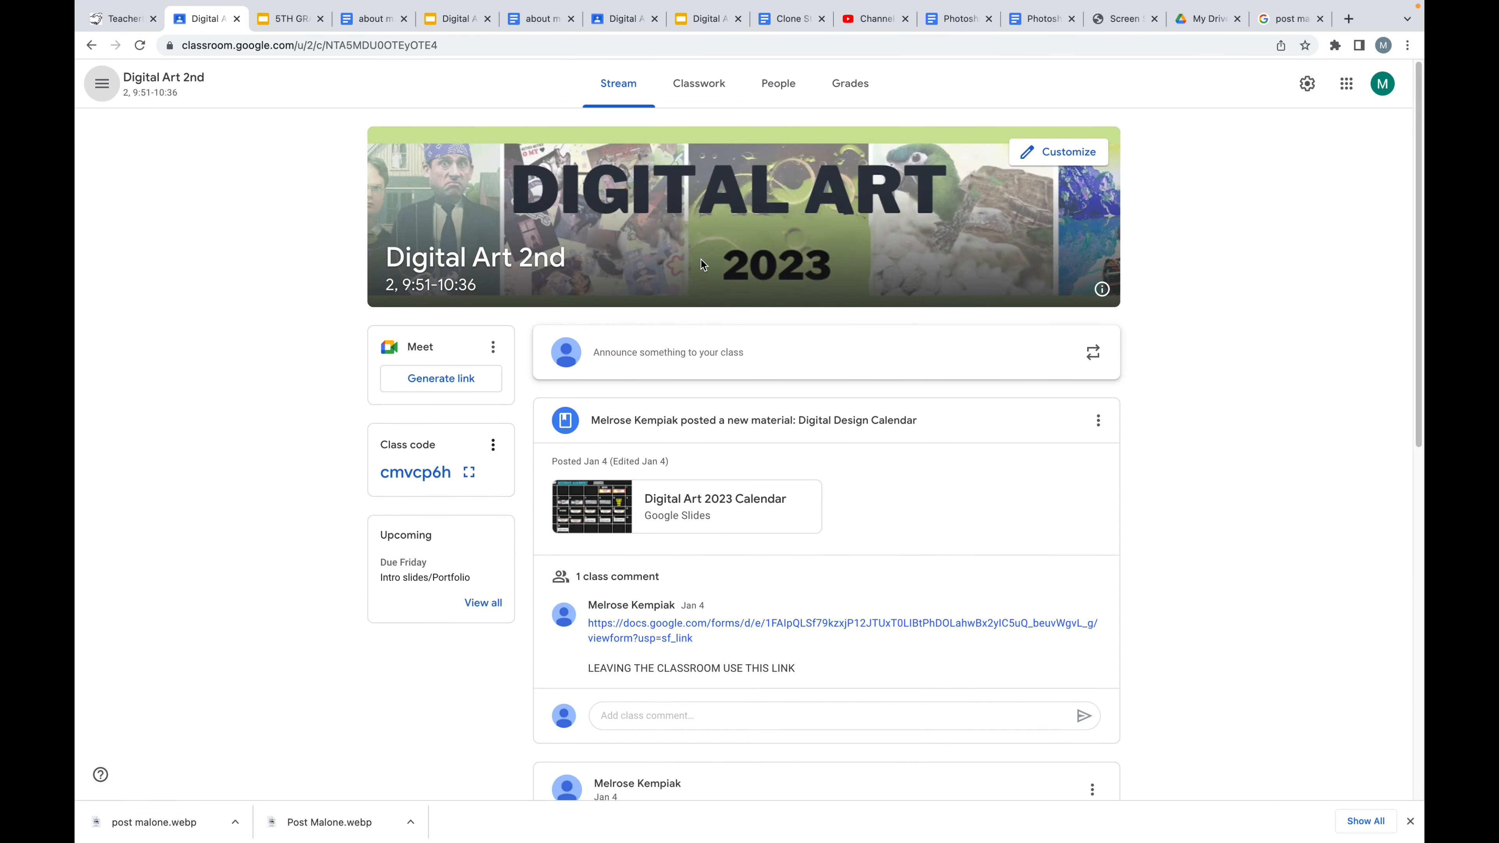
pyautogui.click(702, 79)
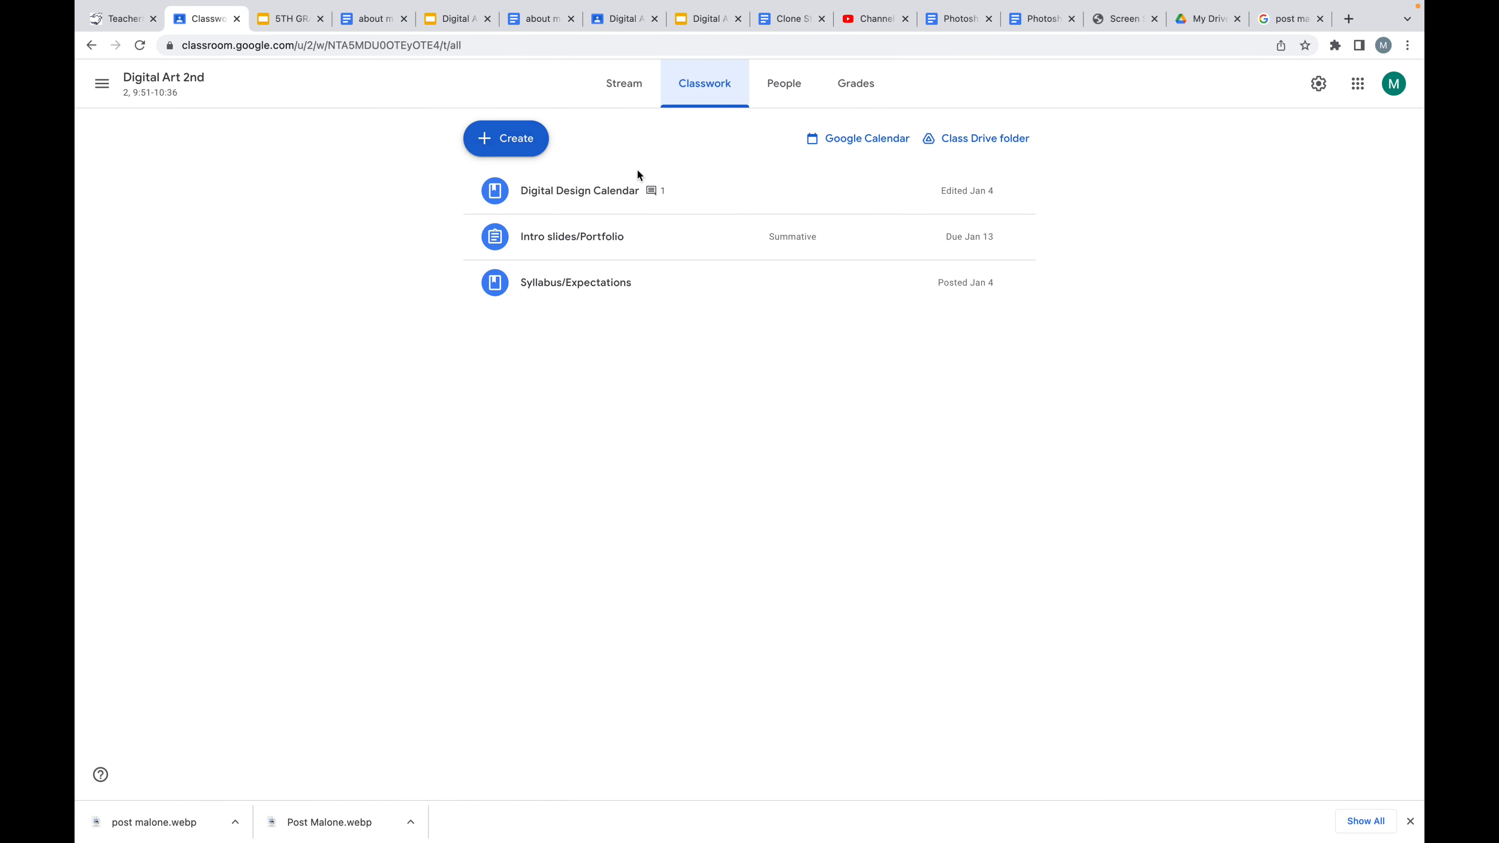